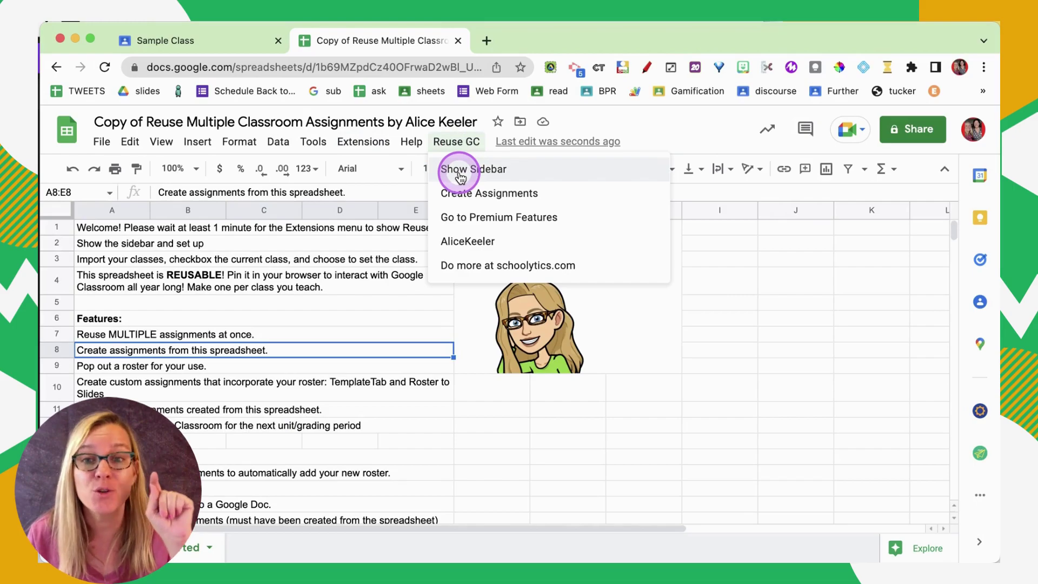
Step: Show the Reuse GC sidebar, reviewing and allowing the account permissions that its script requests
left_click(460, 174)
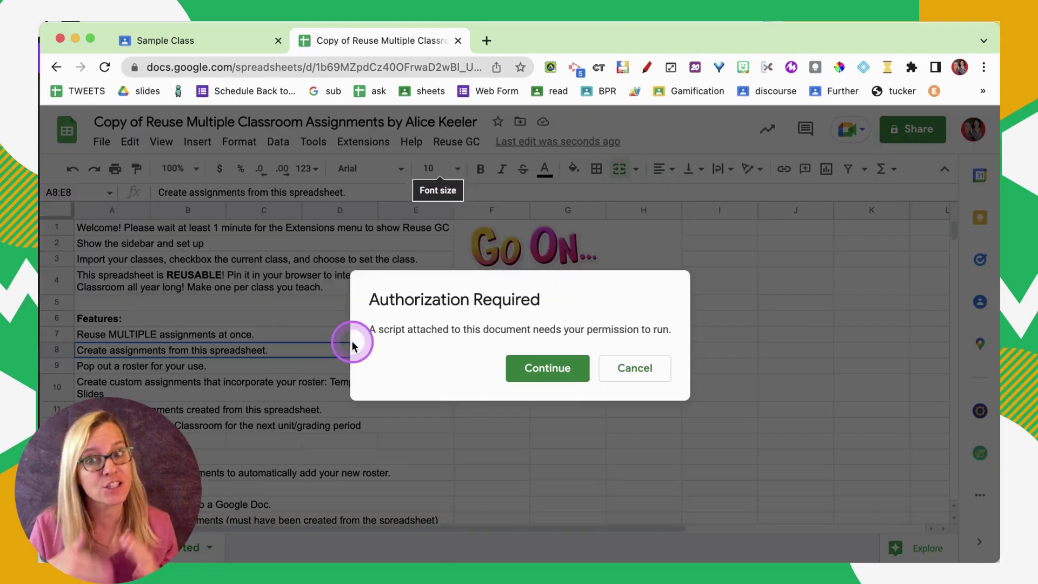
left_click(547, 373)
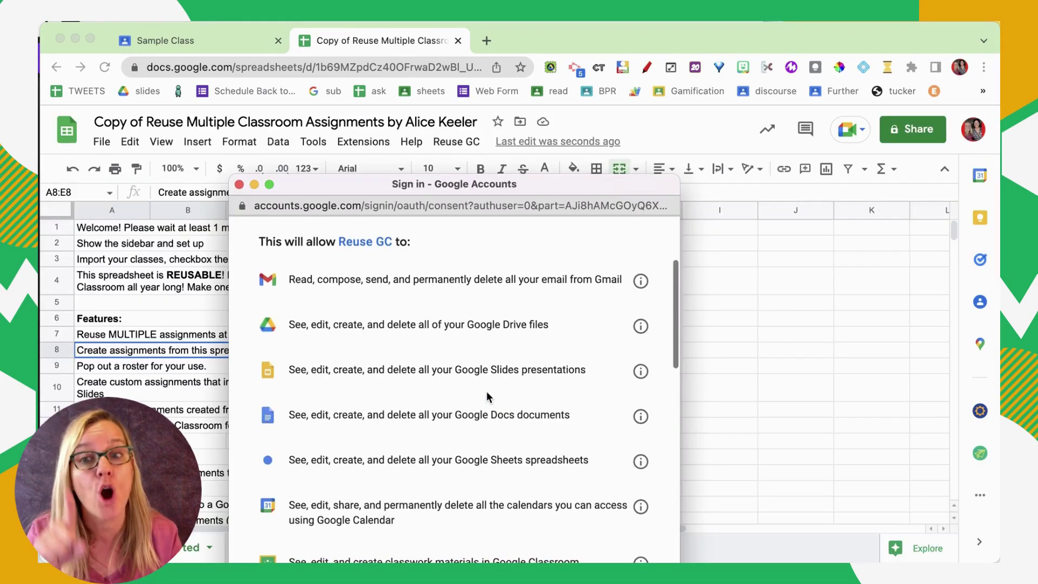
left_click(492, 433)
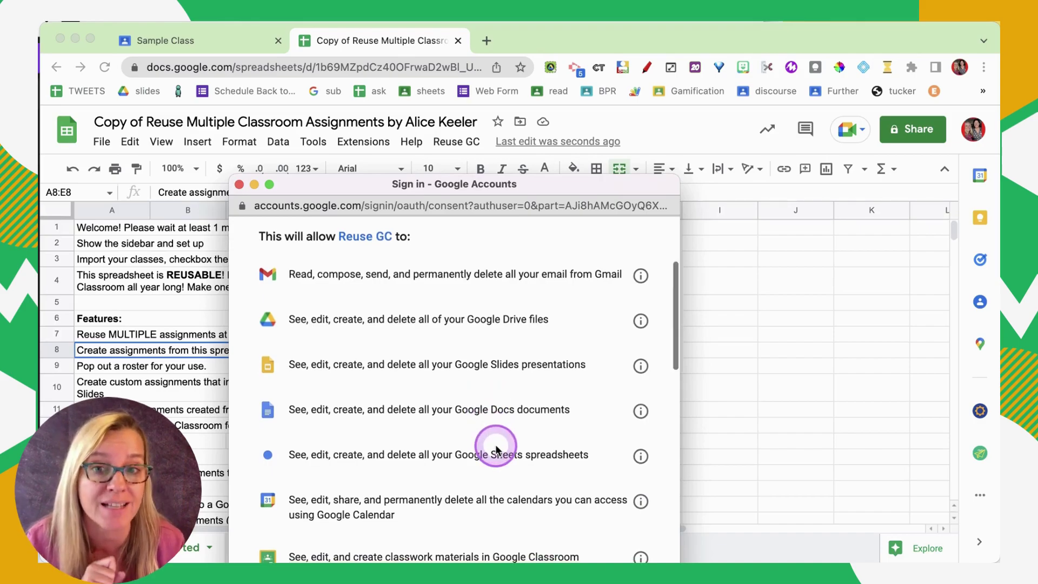
scroll(495, 448, "down", 2)
scroll(496, 449, "down", 10)
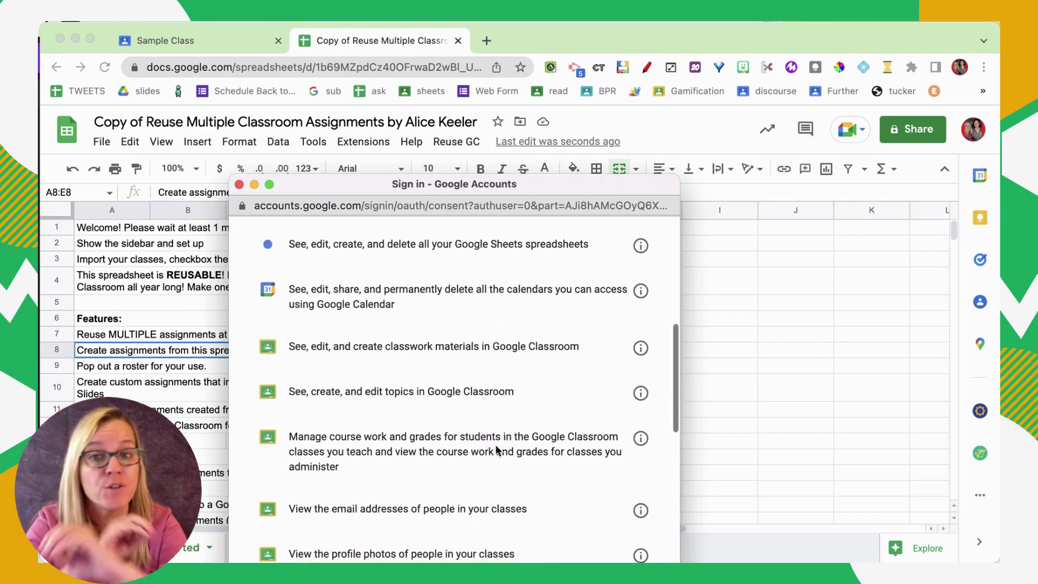
scroll(496, 450, "down", 8)
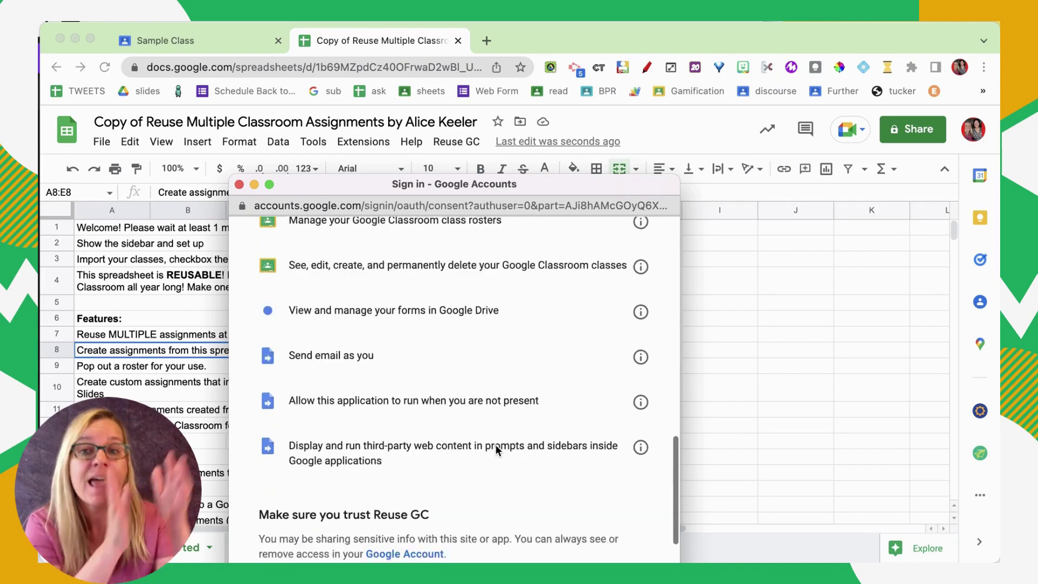
scroll(497, 450, "down", 3)
left_click(491, 492)
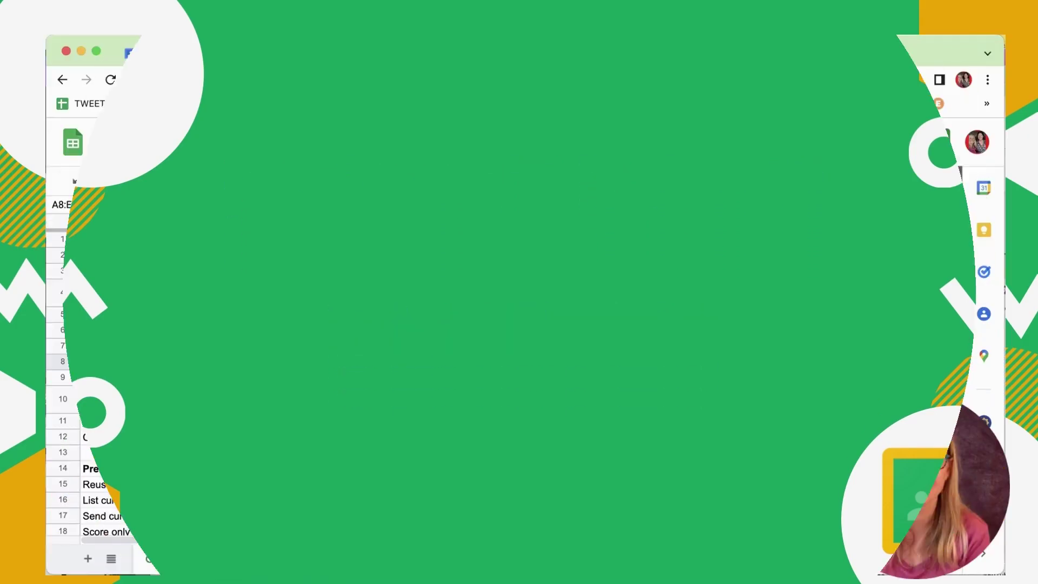
Step: Import the Google Classroom classes into the spreadsheet, limiting the list to 50 classes
left_click(779, 273)
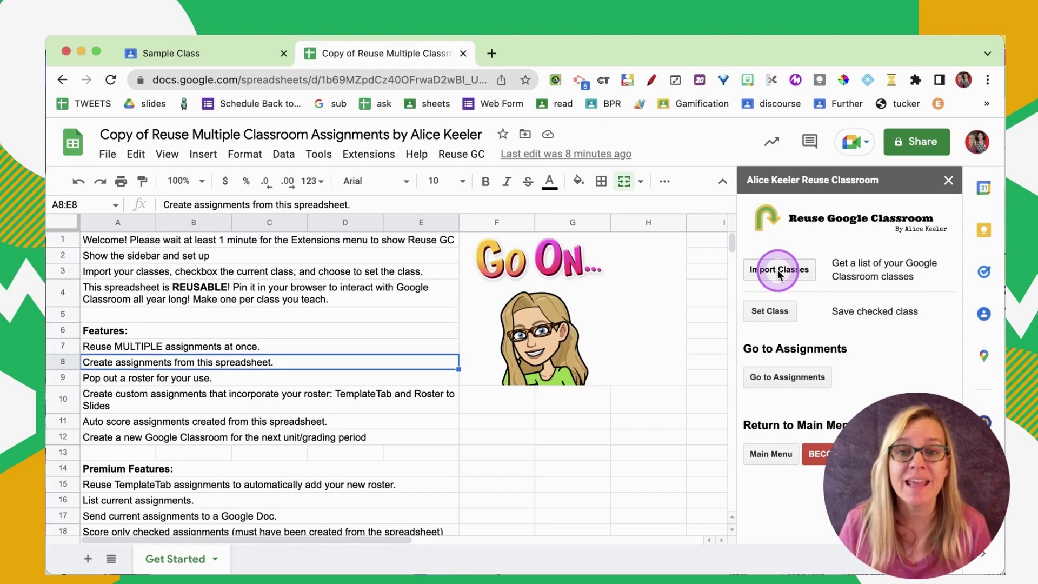
left_click(287, 569)
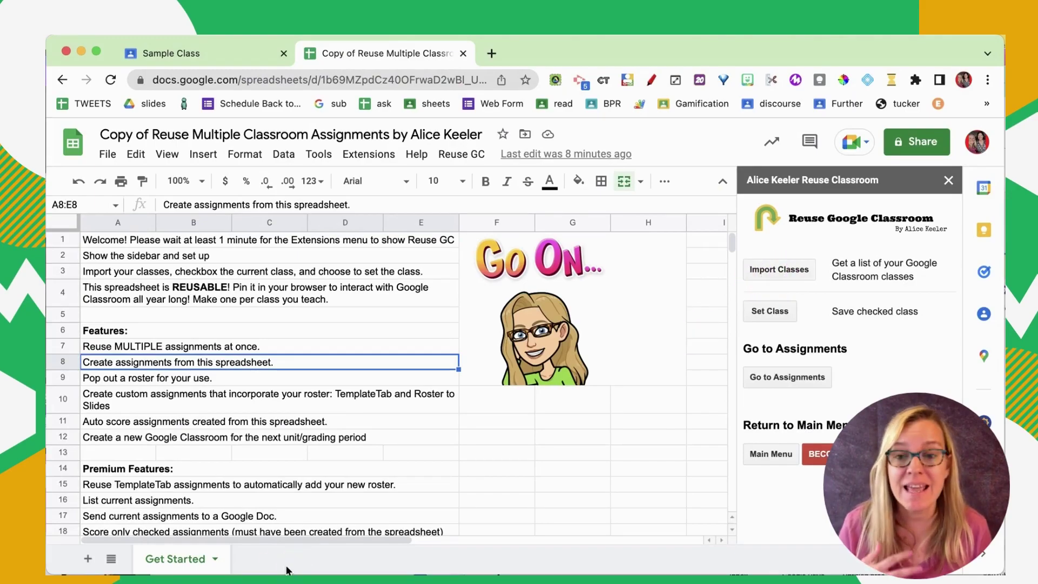
left_click(287, 569)
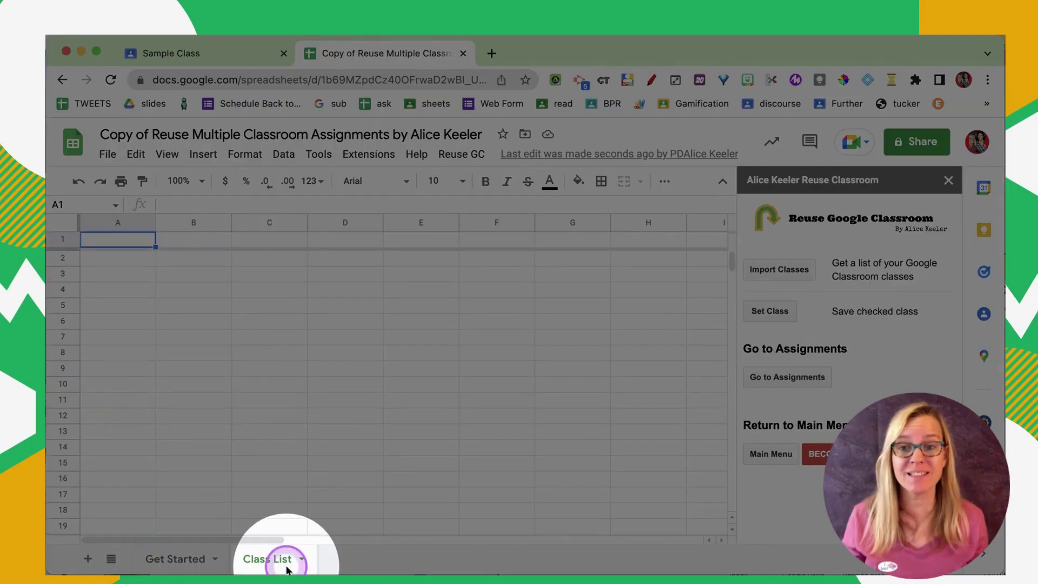
left_click(300, 446)
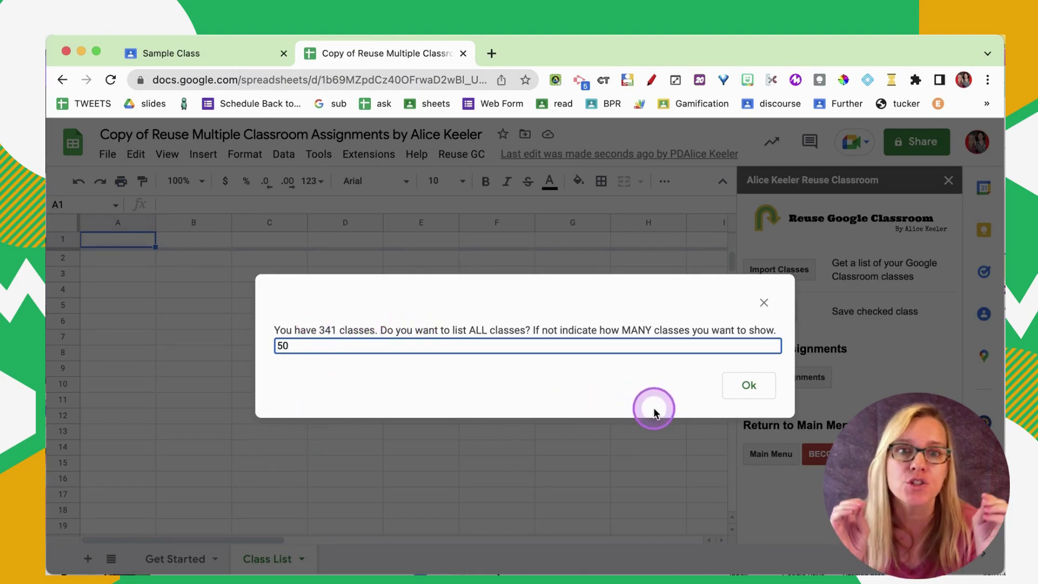
left_click(753, 385)
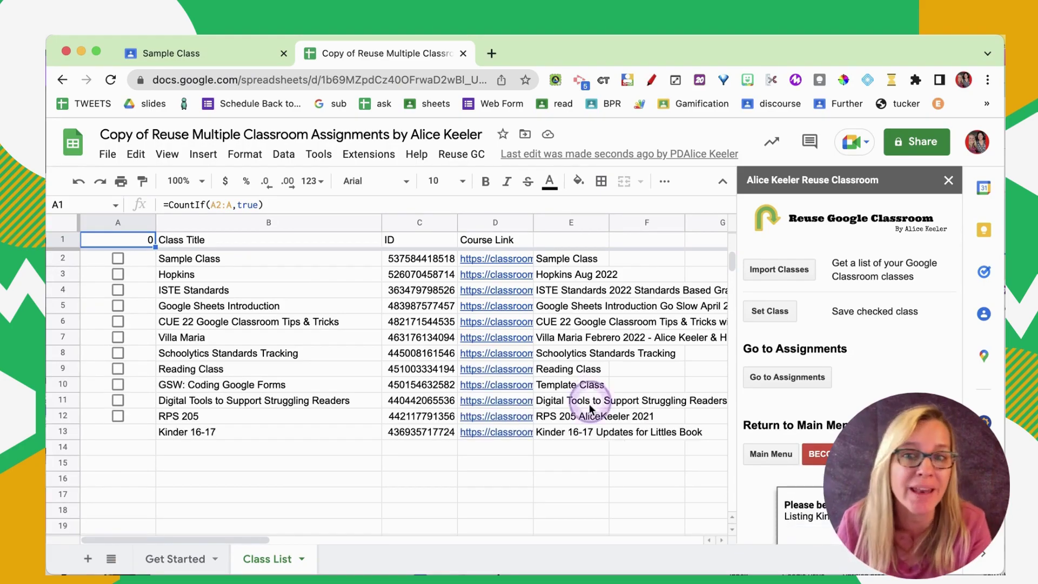
left_click(594, 479)
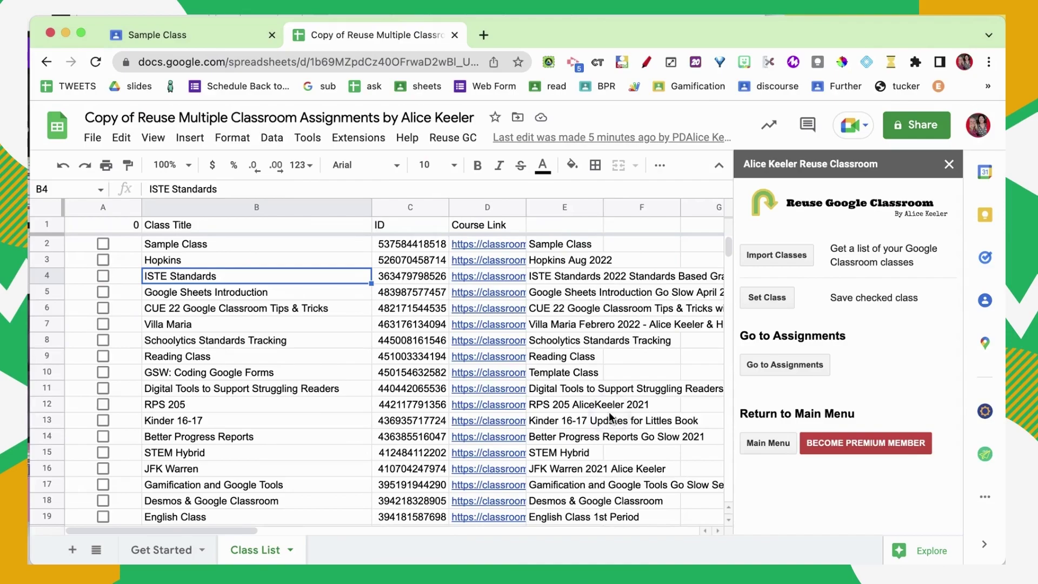
Step: Check Sample Class in the class list and set it as the current class
left_click_drag(187, 324, 162, 387)
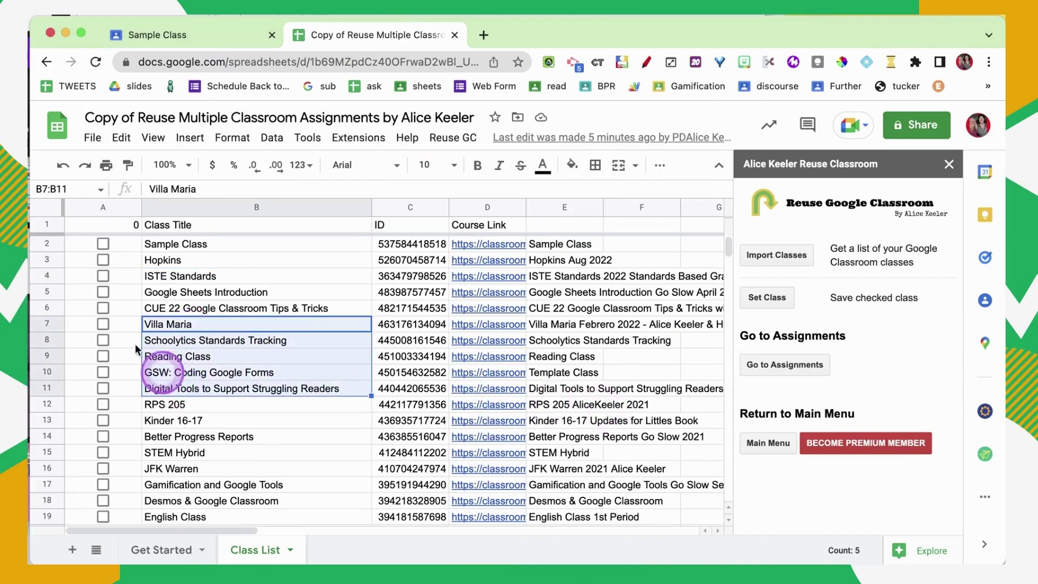
left_click(103, 244)
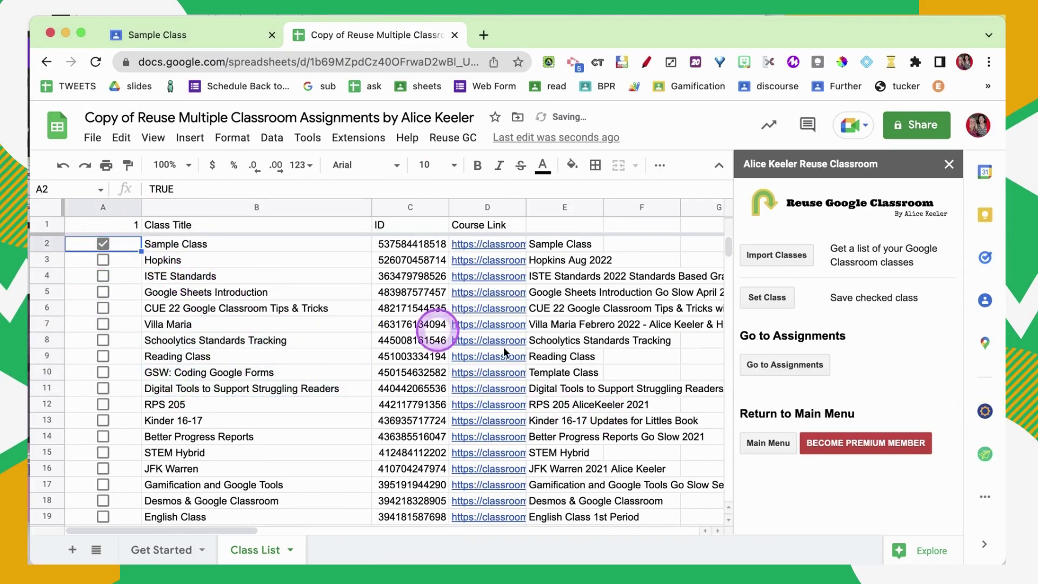
left_click(774, 300)
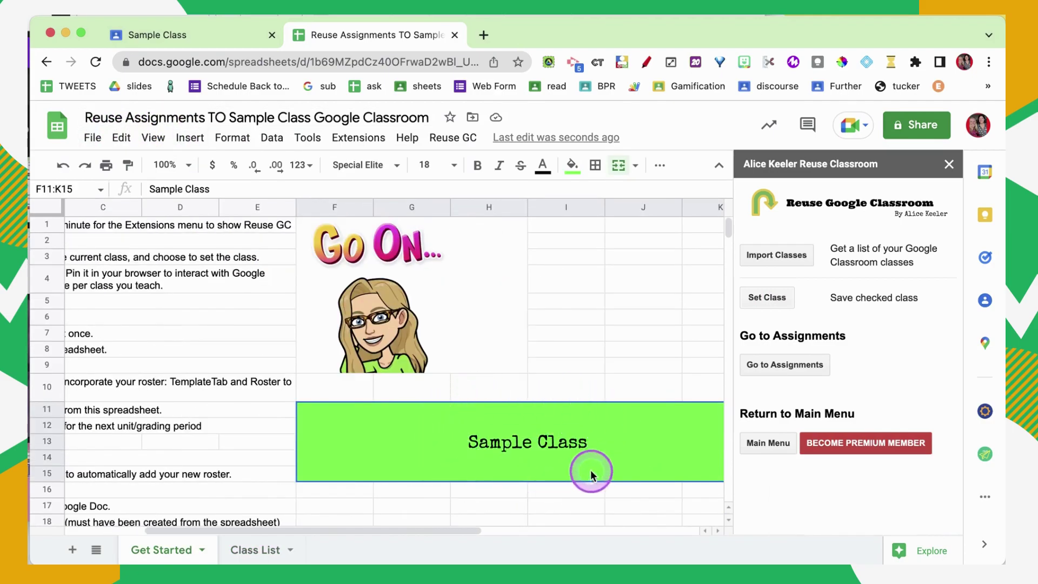
Step: Open the assignment import options and choose Teaching Math with Desmos as the class to reuse from
left_click(786, 372)
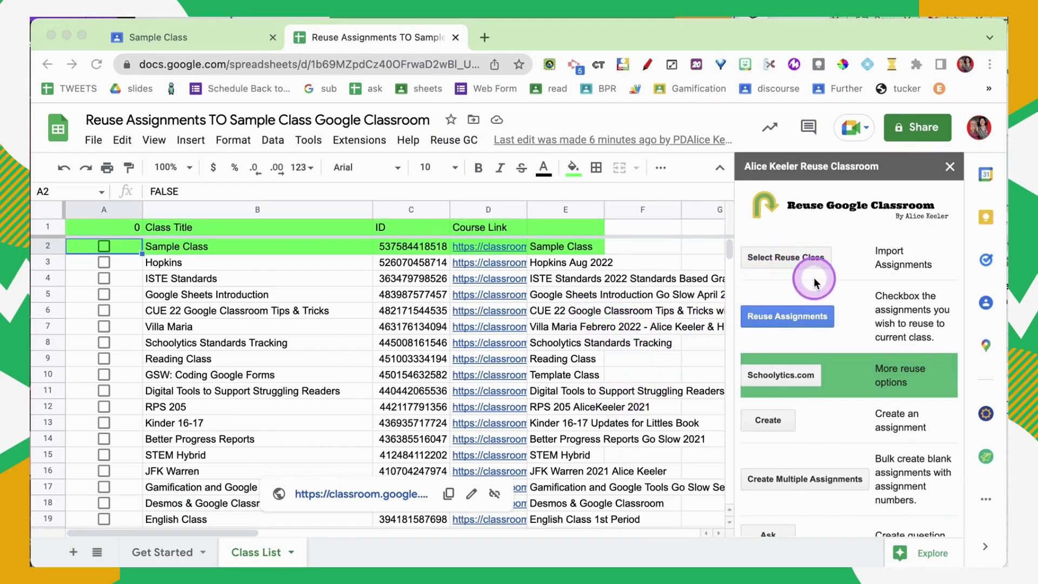
left_click(794, 262)
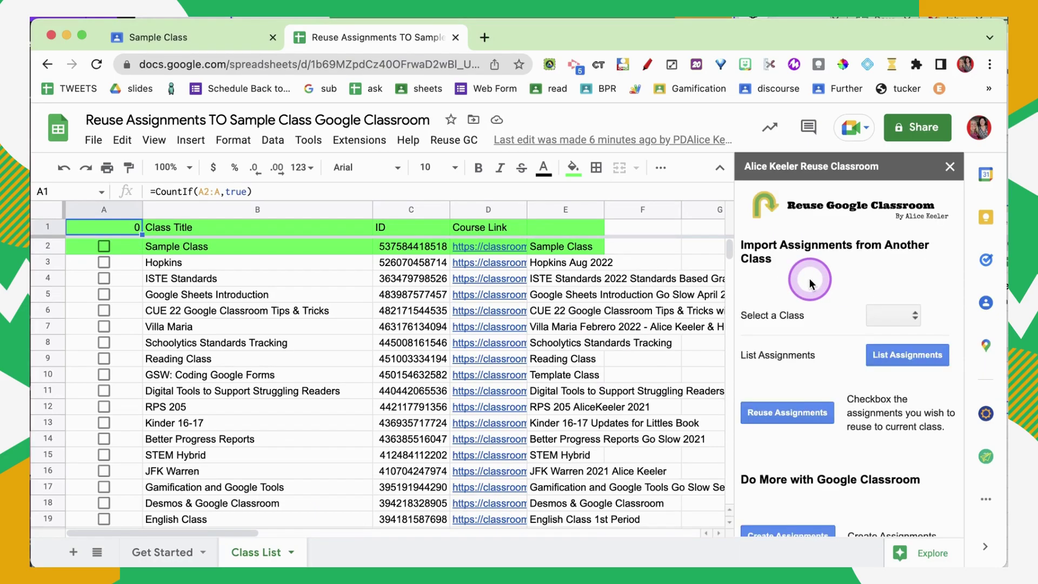
left_click(904, 323)
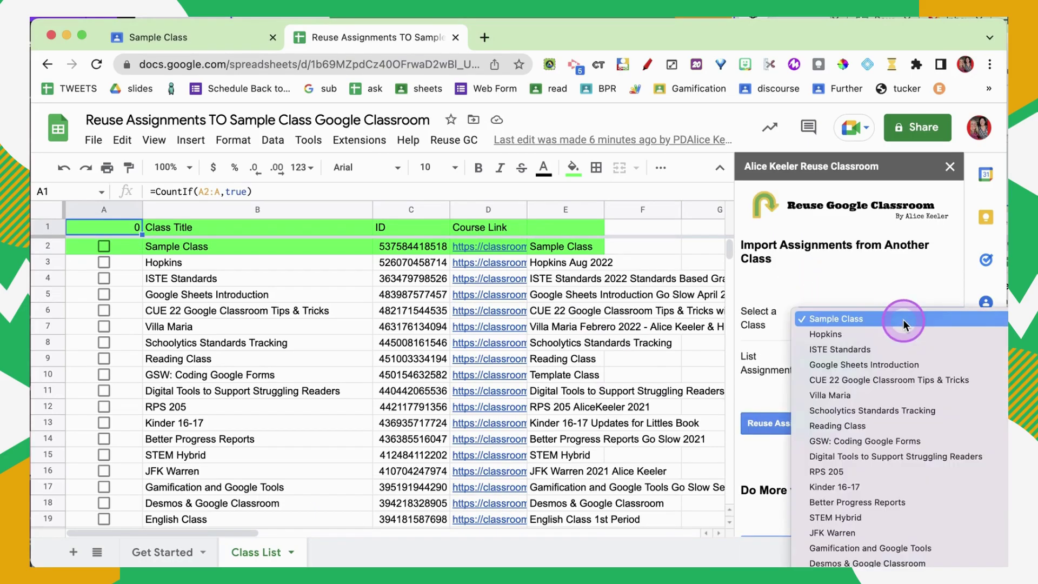
scroll(882, 440, "down", 5)
scroll(883, 439, "down", 5)
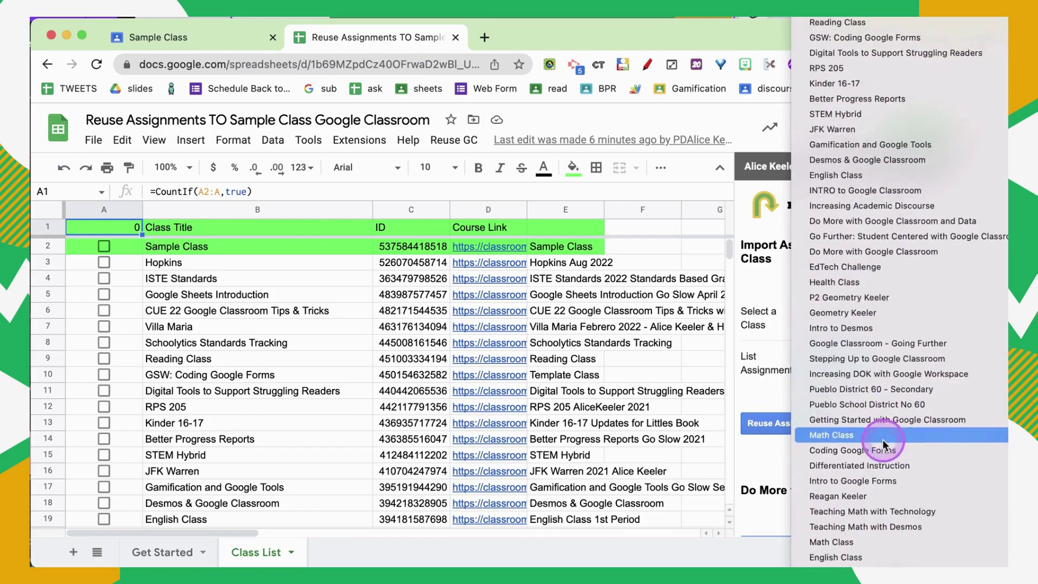
left_click(875, 428)
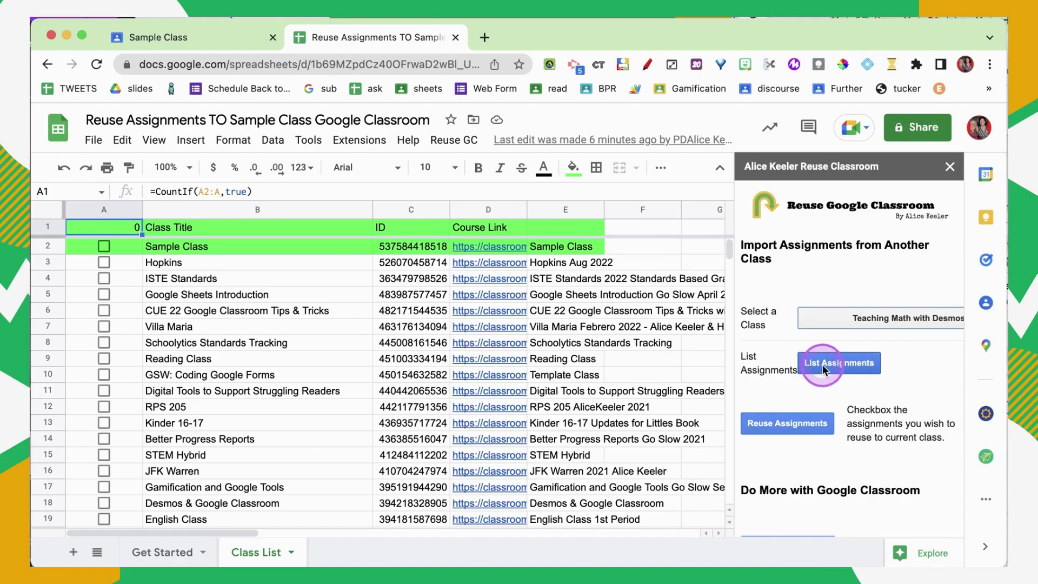
Step: List the Teaching Math with Desmos assignments in the spreadsheet and acknowledge the tip about checking assignments
left_click(836, 366)
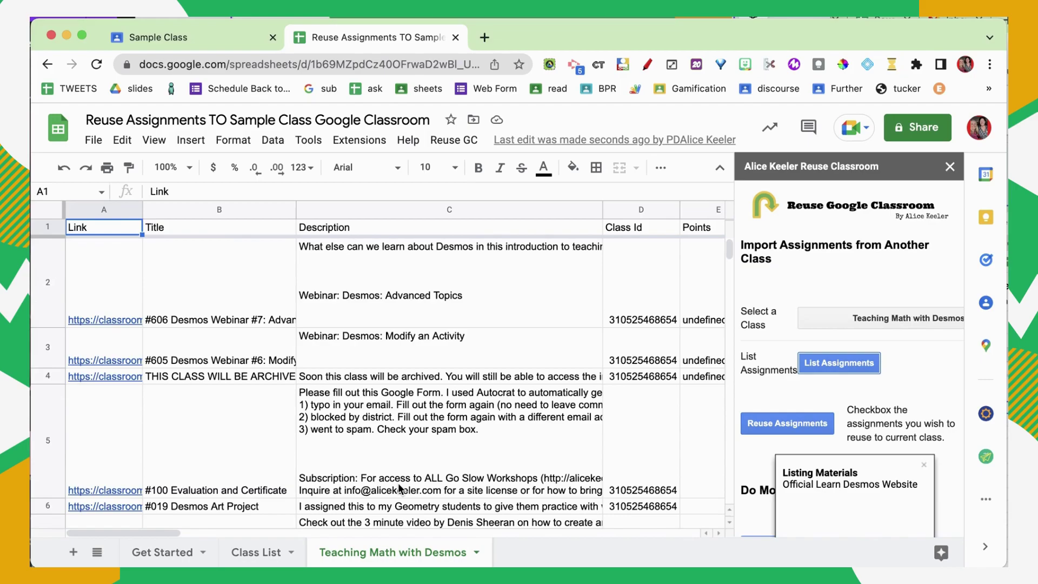
left_click(368, 530)
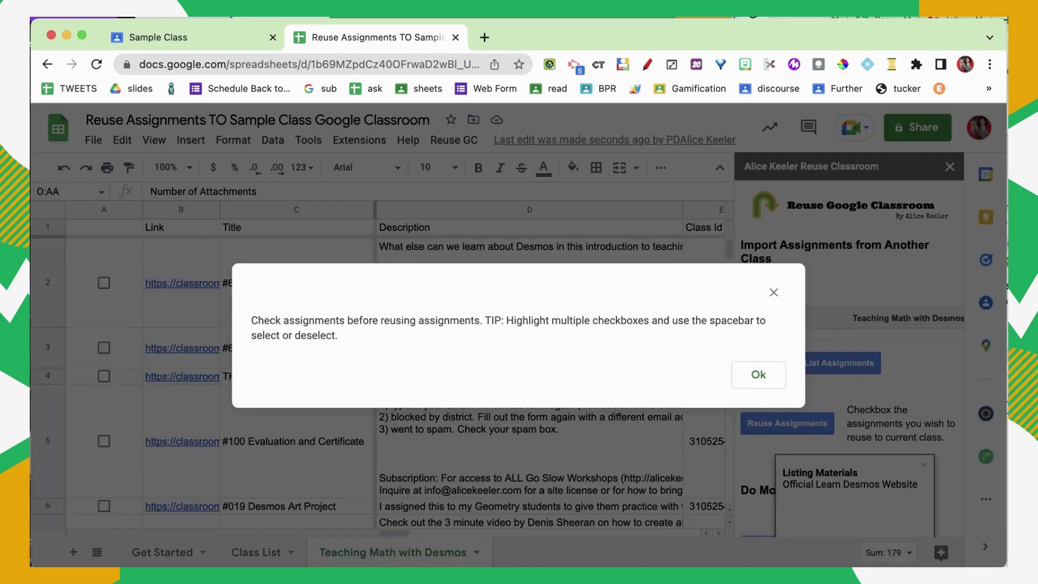
left_click(758, 373)
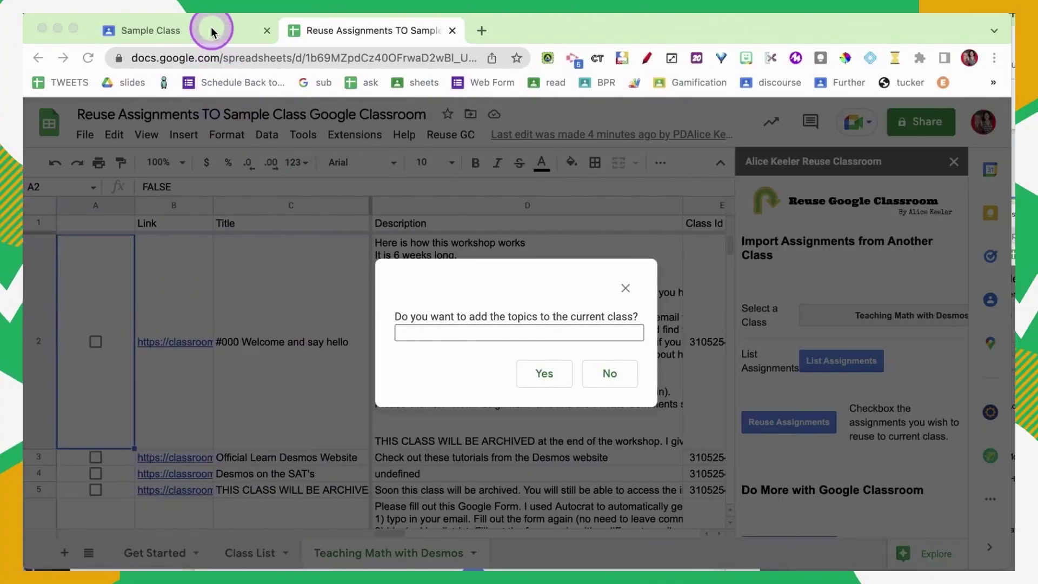
Step: Check the Classwork page of Sample Class and agree to add the reused class's topics to it
left_click(211, 33)
left_click(457, 128)
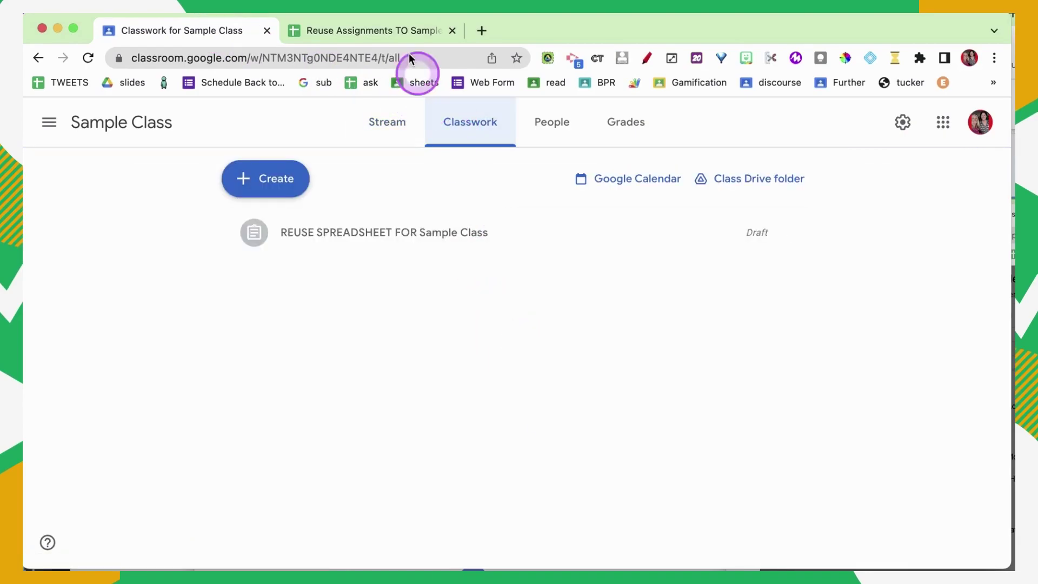
left_click(389, 28)
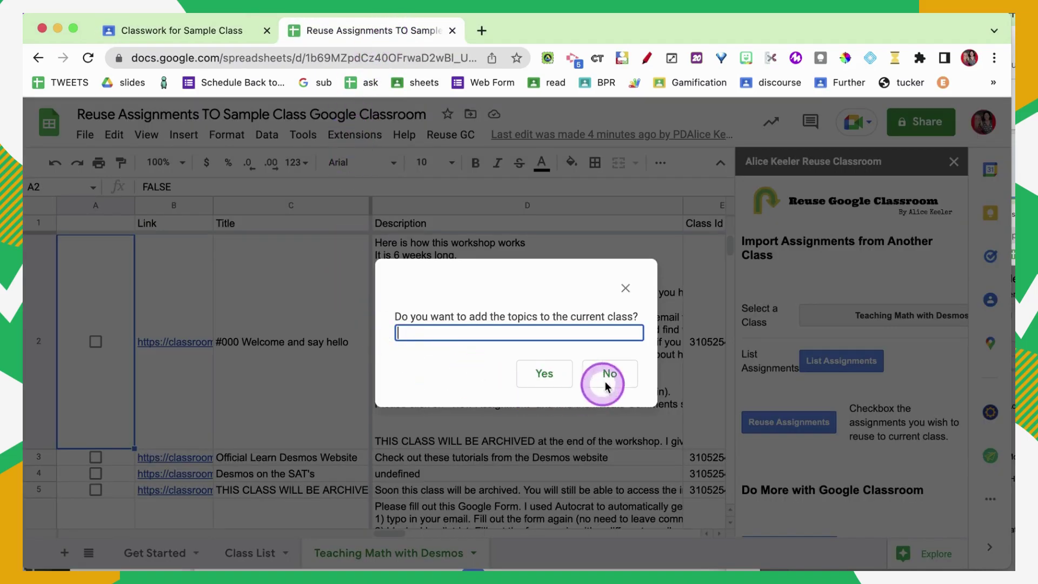
left_click(544, 377)
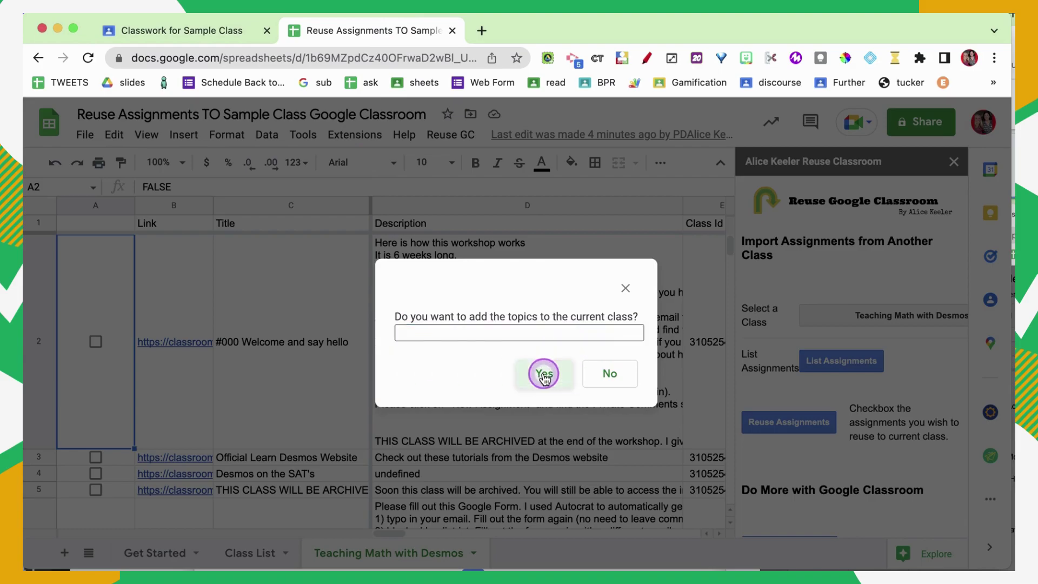
Step: Review the topics added to the Classwork page of Sample Class
left_click(185, 35)
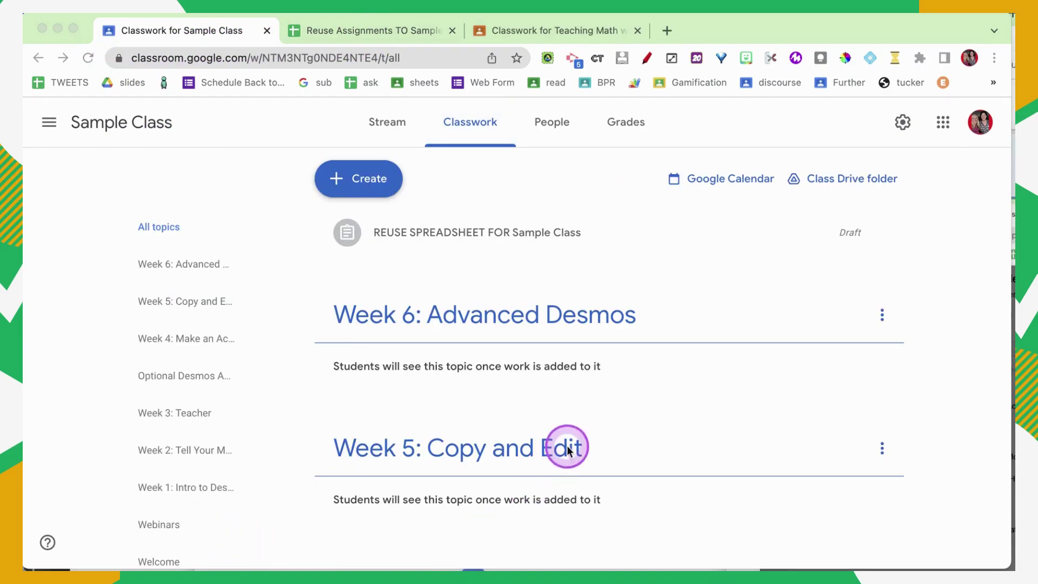
scroll(568, 448, "down", 3)
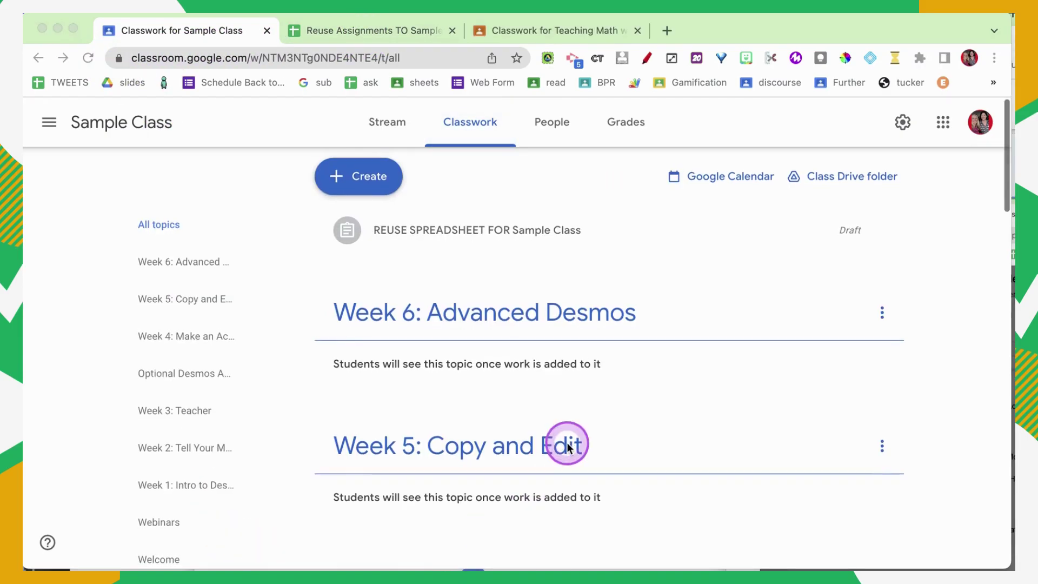
scroll(567, 448, "down", 3)
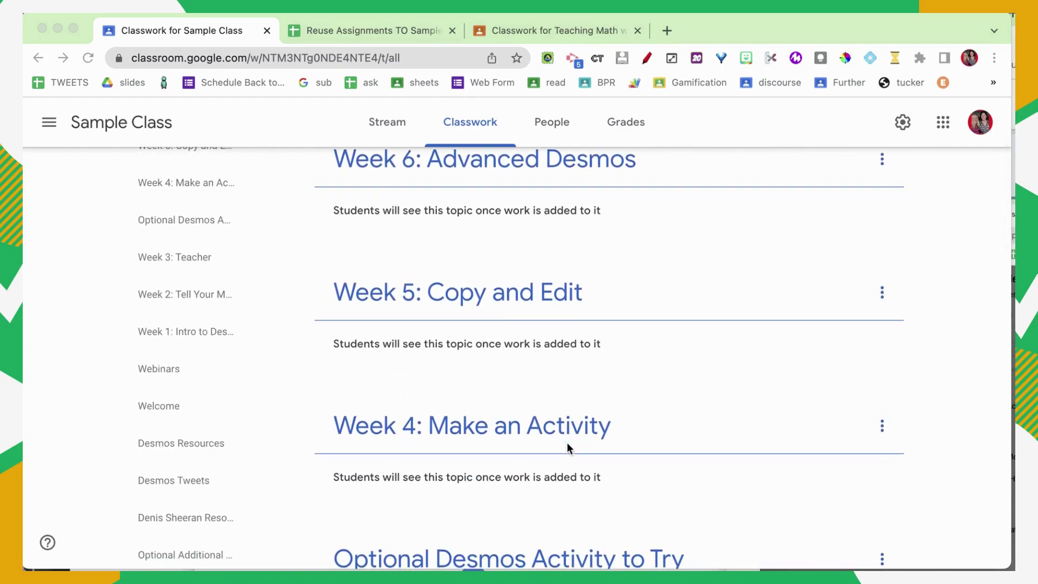
scroll(567, 448, "down", 3)
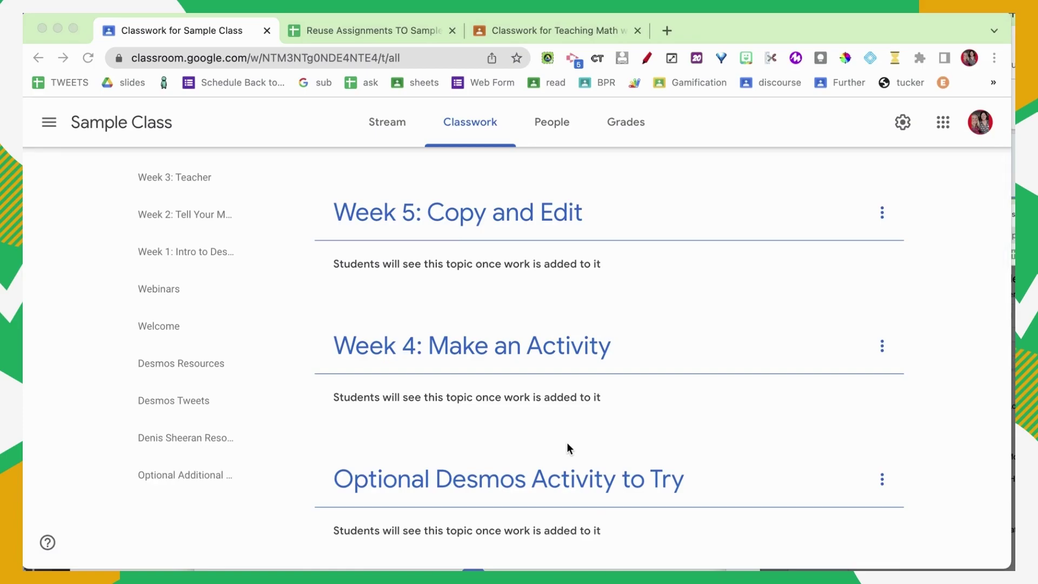
left_click(440, 498)
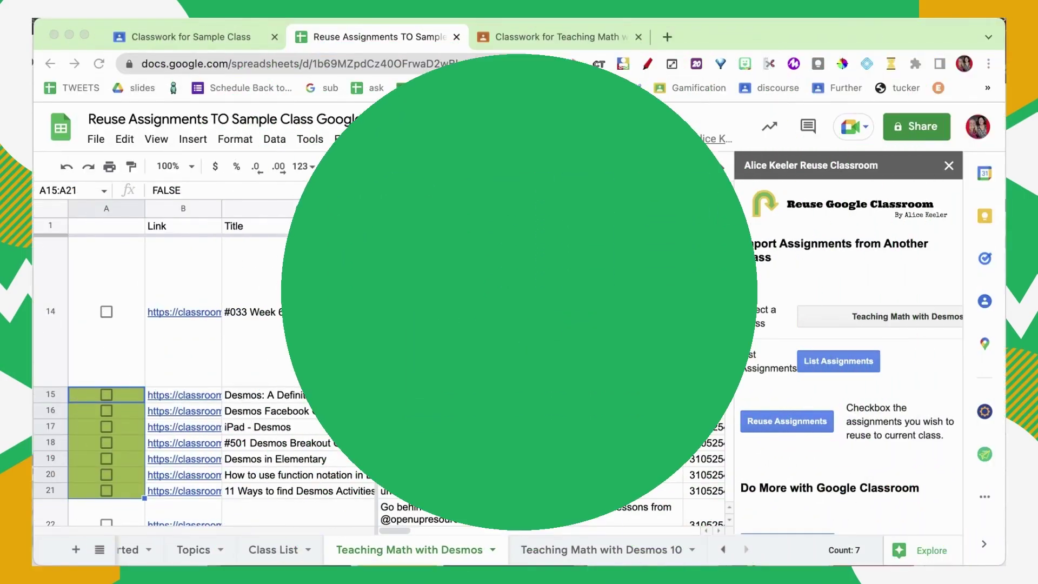
Step: Examine the reused assignments on Sample Class's Classwork page, expanding the full list above the Week 6 topic
left_click(226, 38)
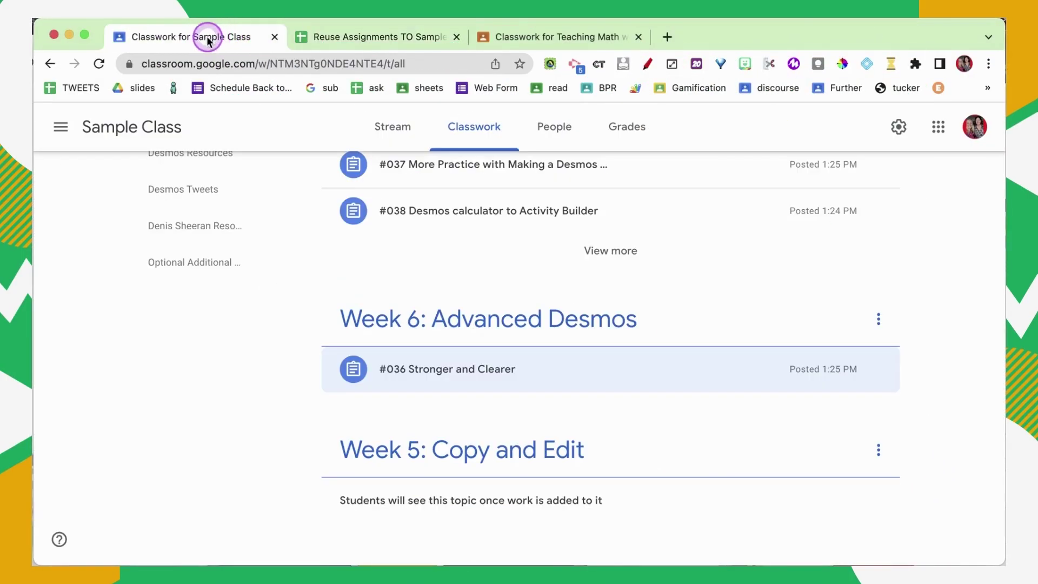
left_click(485, 132)
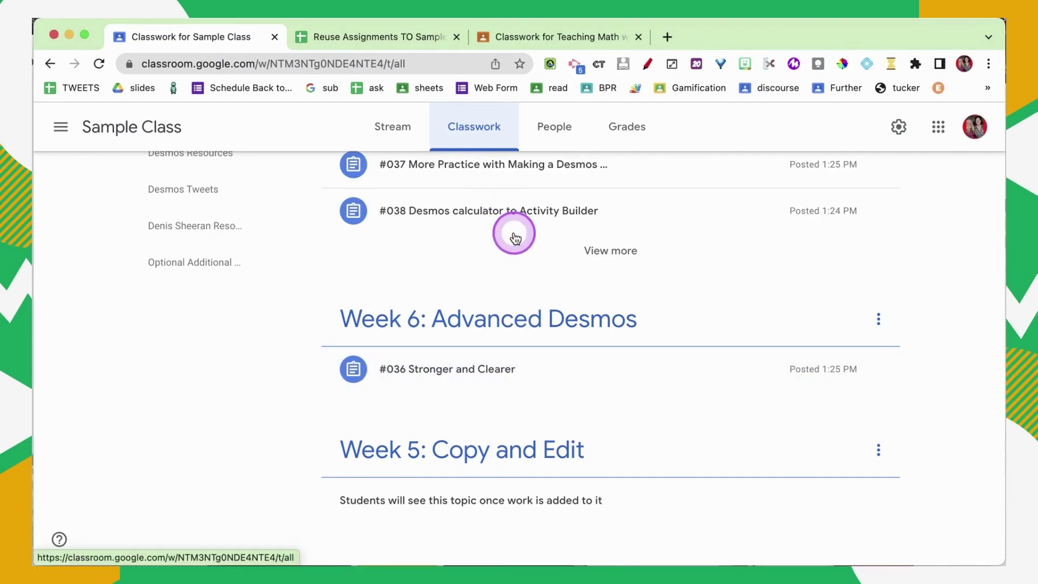
scroll(514, 232, "down", 5)
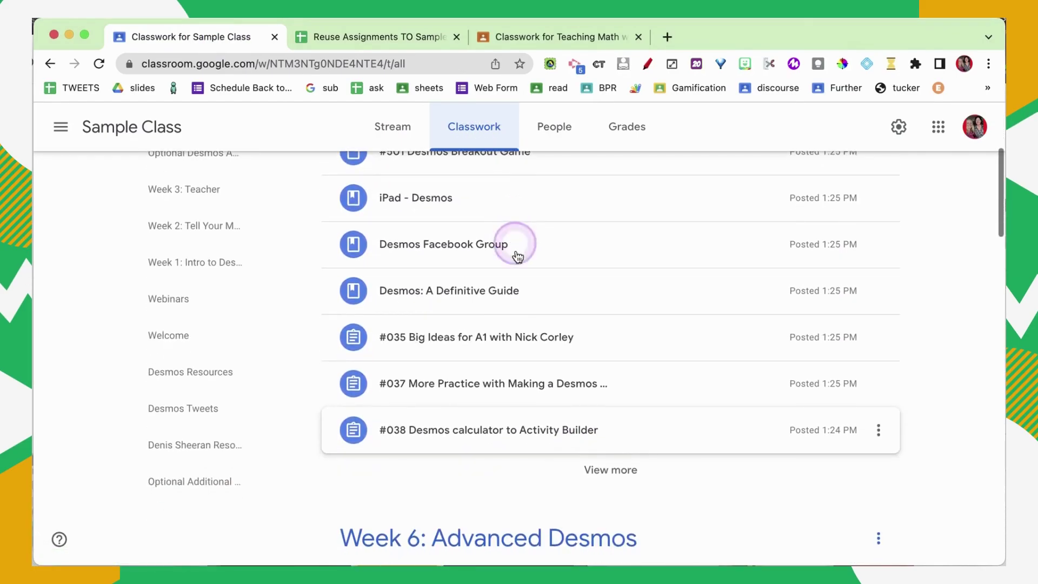
left_click(593, 472)
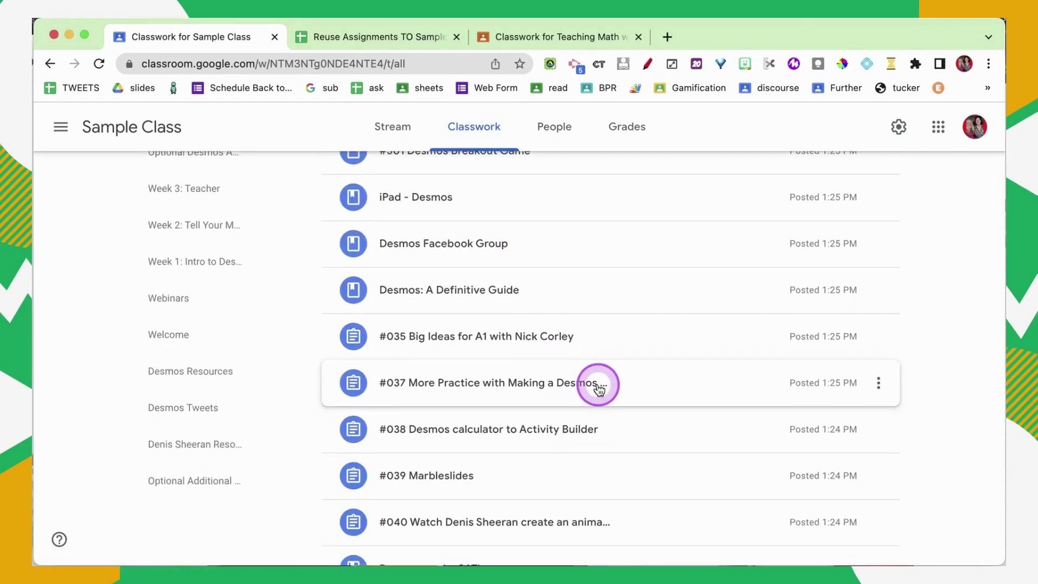
Step: Open the Reuse GC spreadsheet linked in the REUSE SPREADSHEET FOR Sample Class draft on the Classwork page
scroll(598, 387, "down", 5)
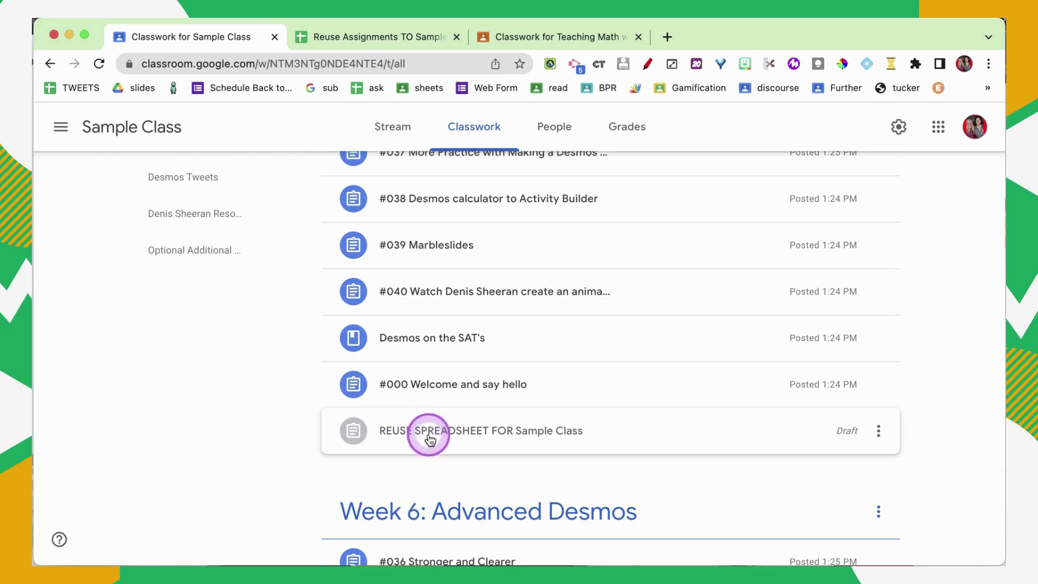
left_click(507, 432)
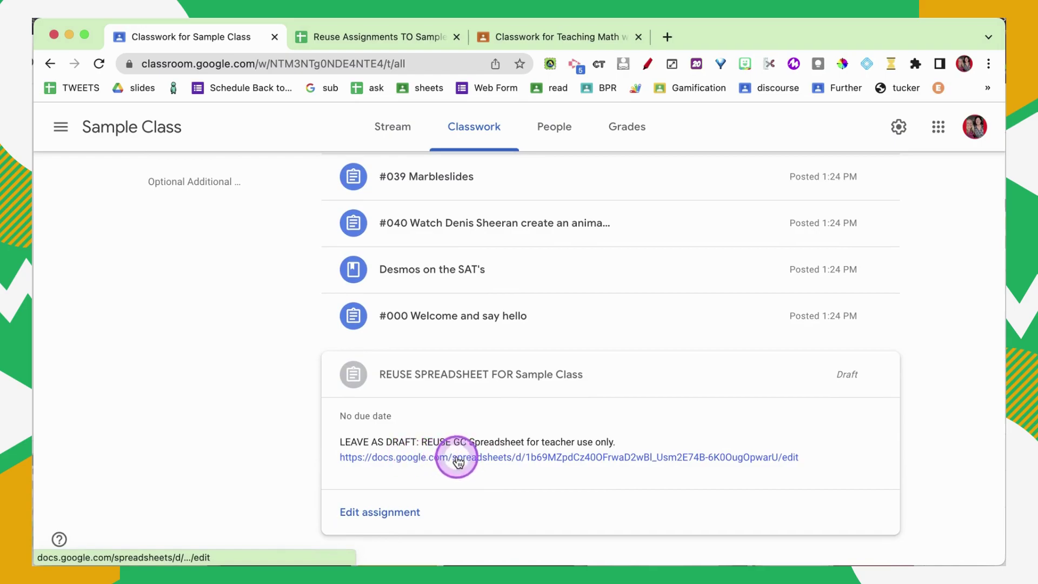
left_click(492, 458)
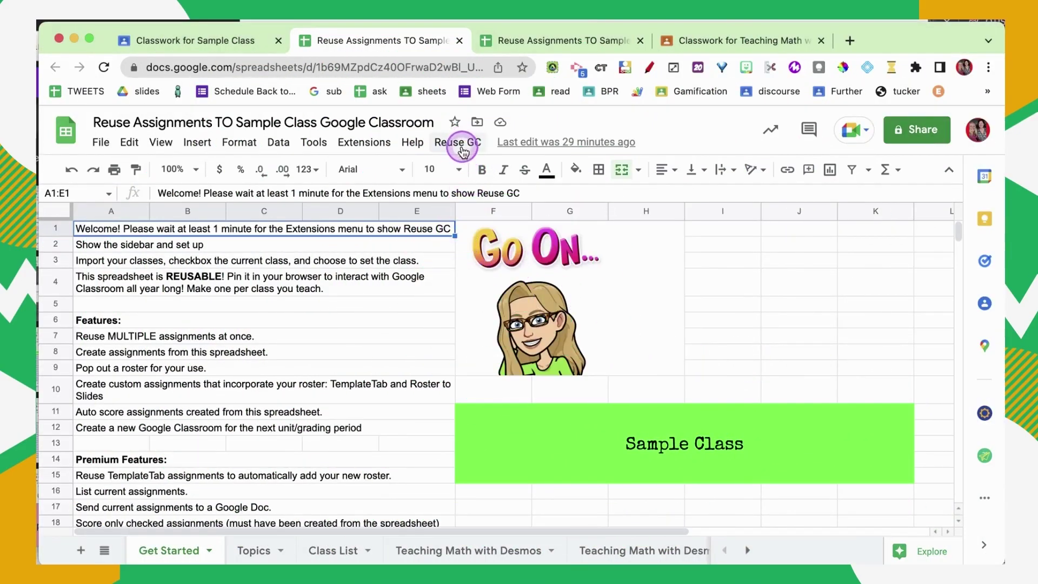
Step: Show the Reuse GC sidebar in the spreadsheet and look through its assignment tools
left_click(458, 142)
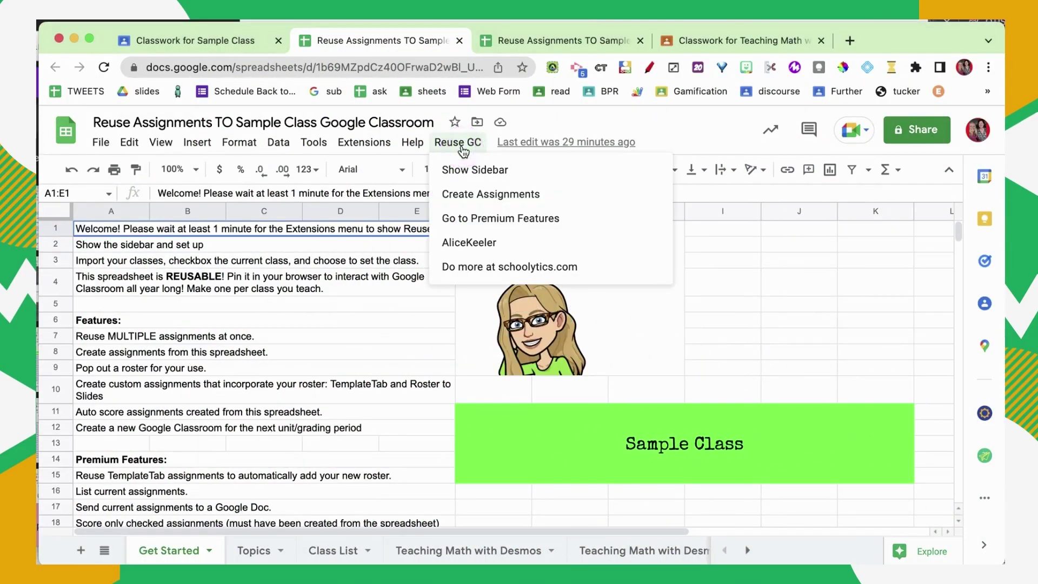
left_click(465, 201)
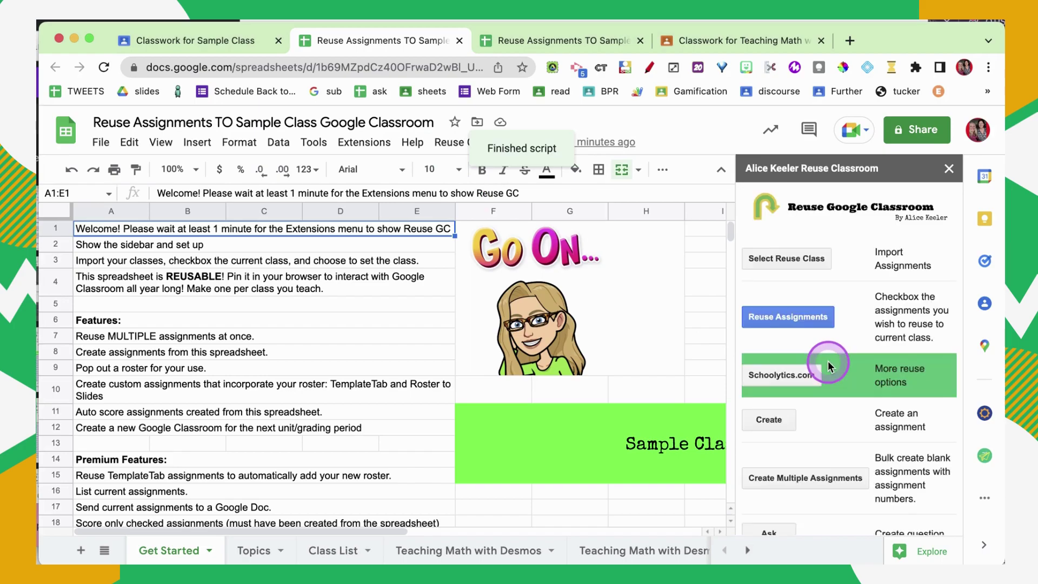
scroll(832, 379, "down", 5)
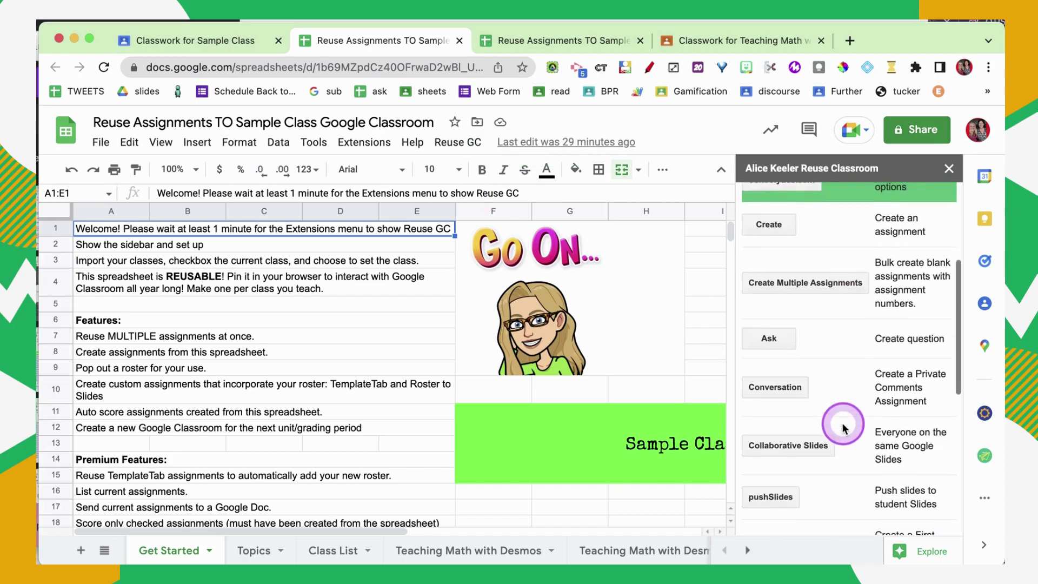
scroll(842, 427, "down", 3)
scroll(843, 427, "up", 8)
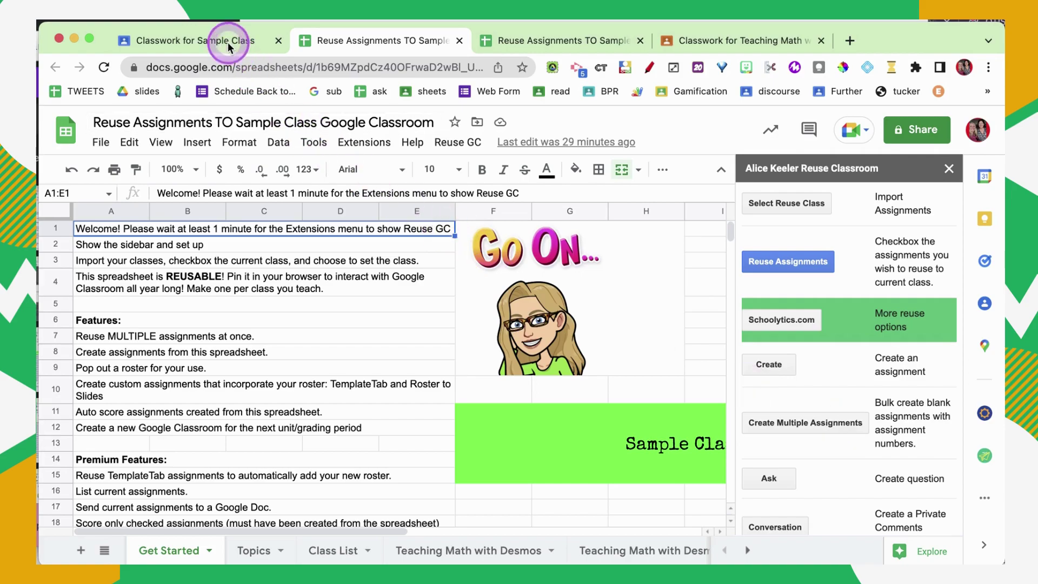
Step: Bulk create 10 blank assignments for Sample Class from the Reuse GC sidebar, starting with assignment number 63
left_click(258, 45)
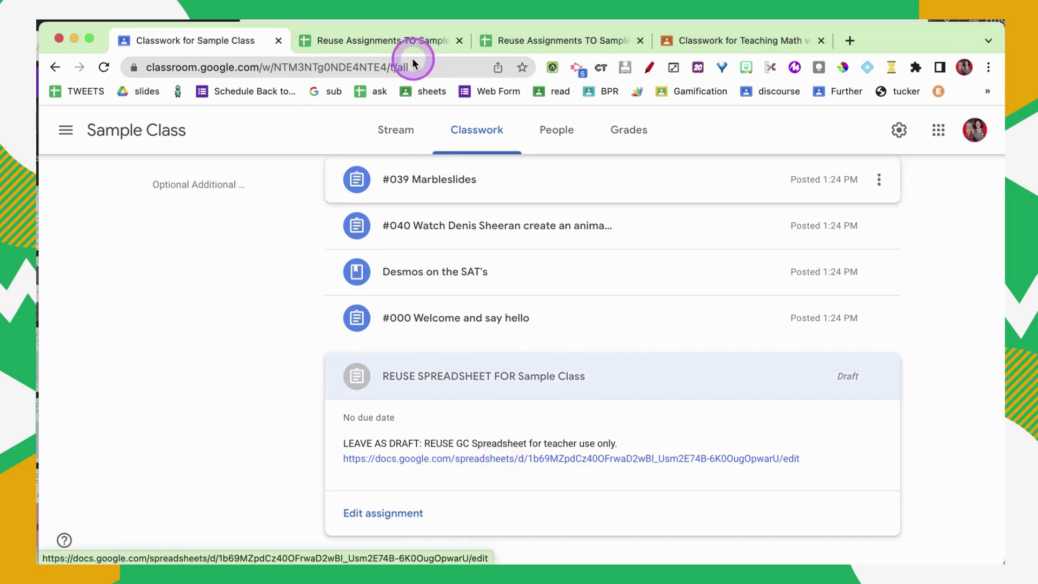
left_click(401, 40)
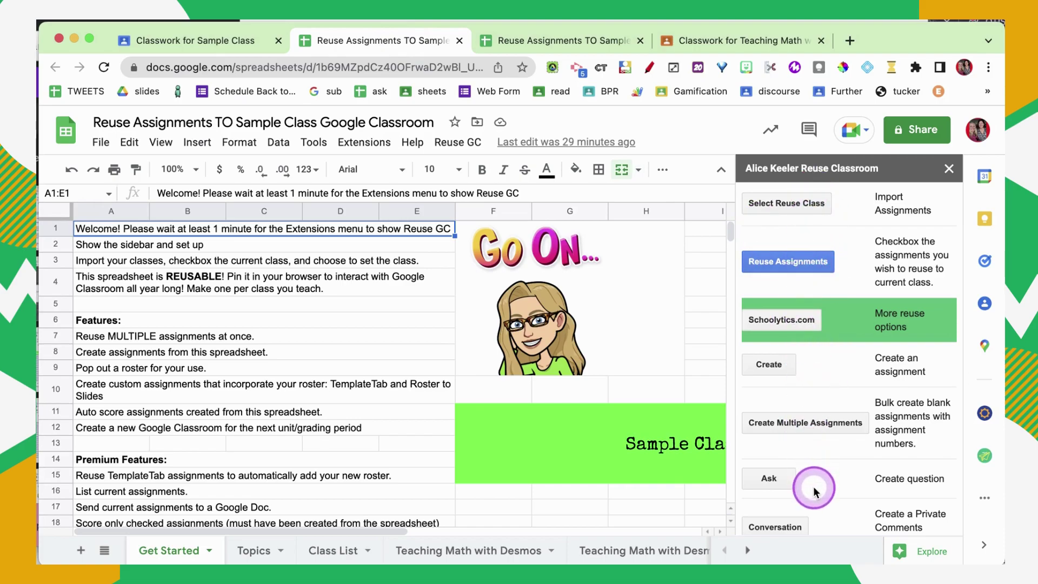
left_click(813, 425)
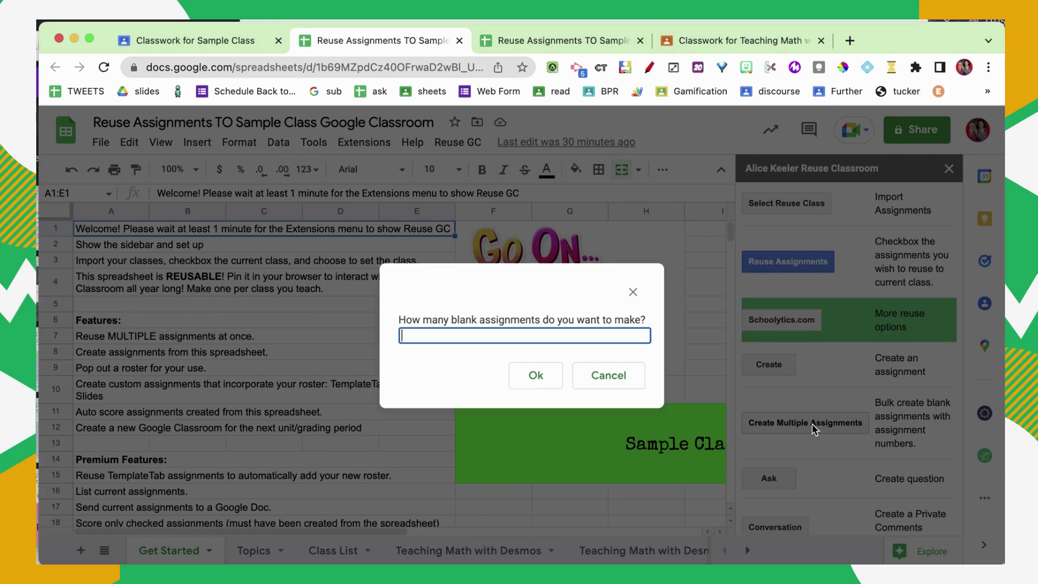
type("10")
left_click(534, 378)
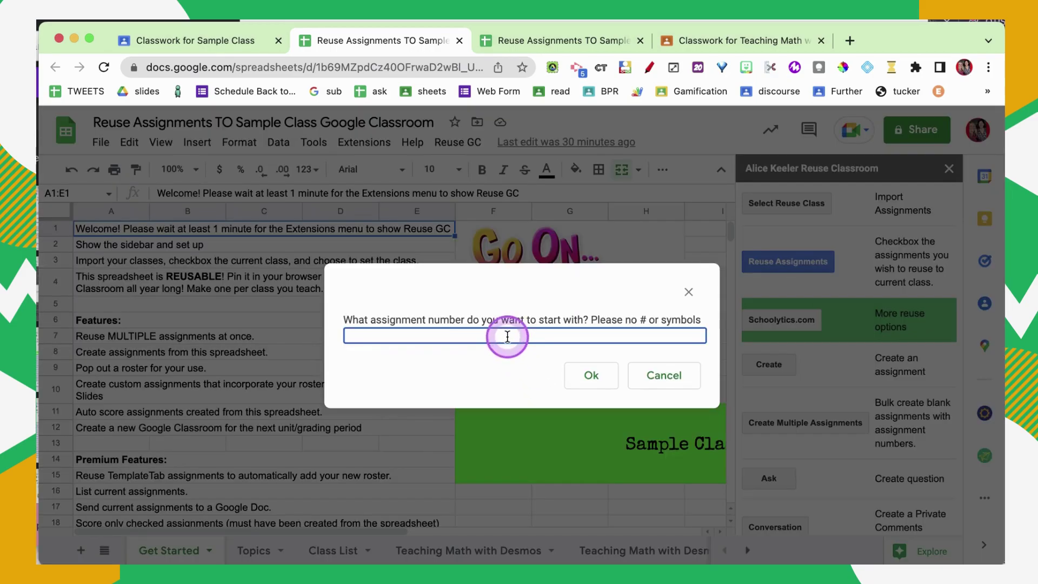
type("63")
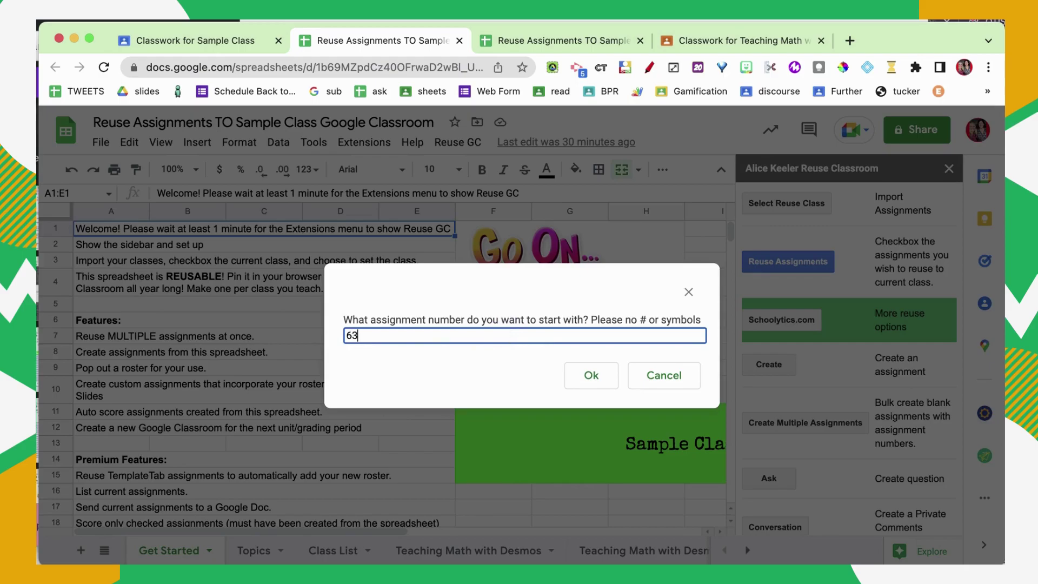
left_click(600, 383)
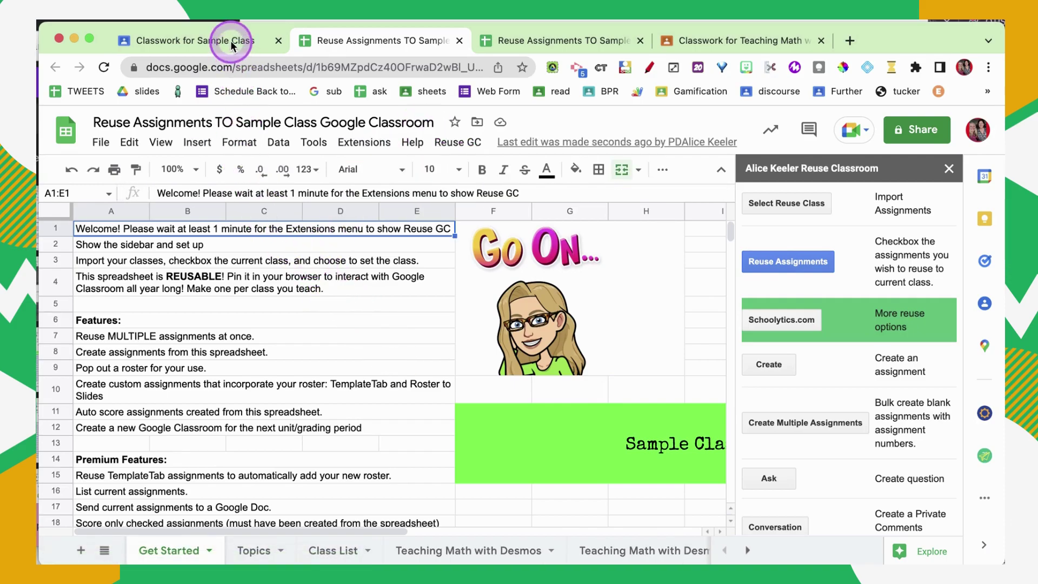
Step: Reload the Classwork page of Sample Class and examine the new blank drafts, including the details of #064
left_click(192, 48)
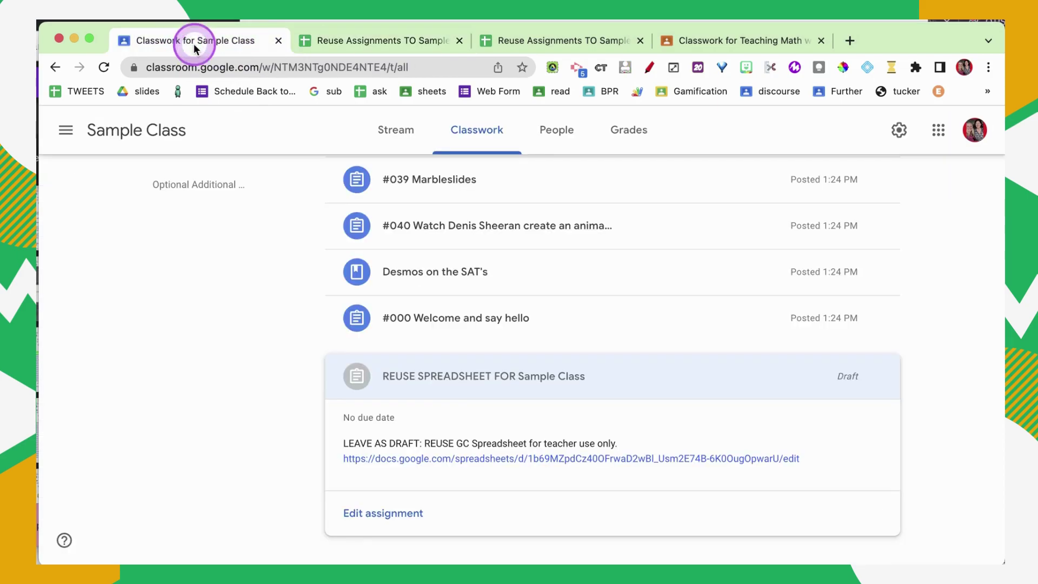
scroll(530, 340, "up", 15)
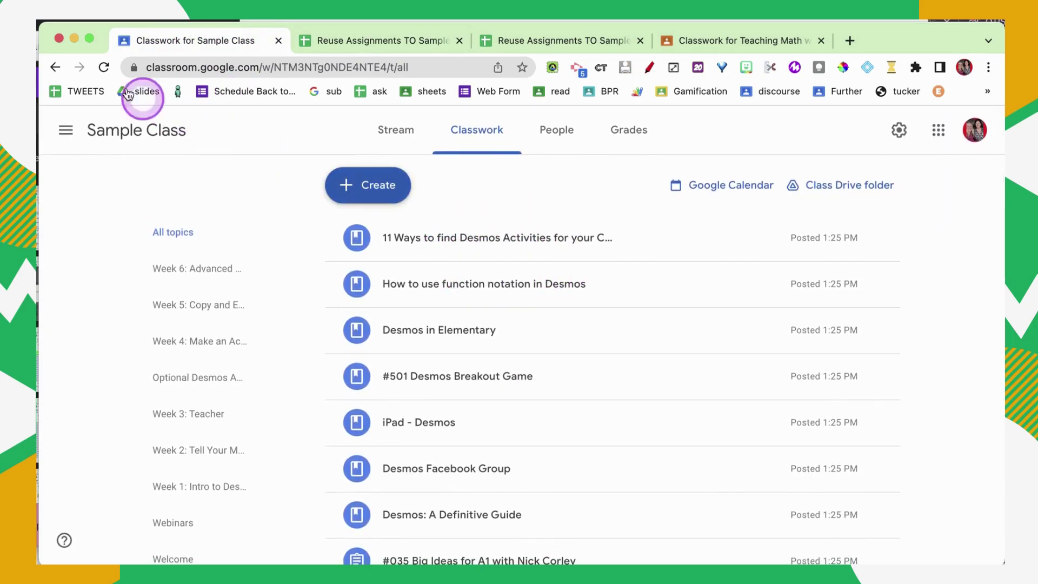
left_click(101, 67)
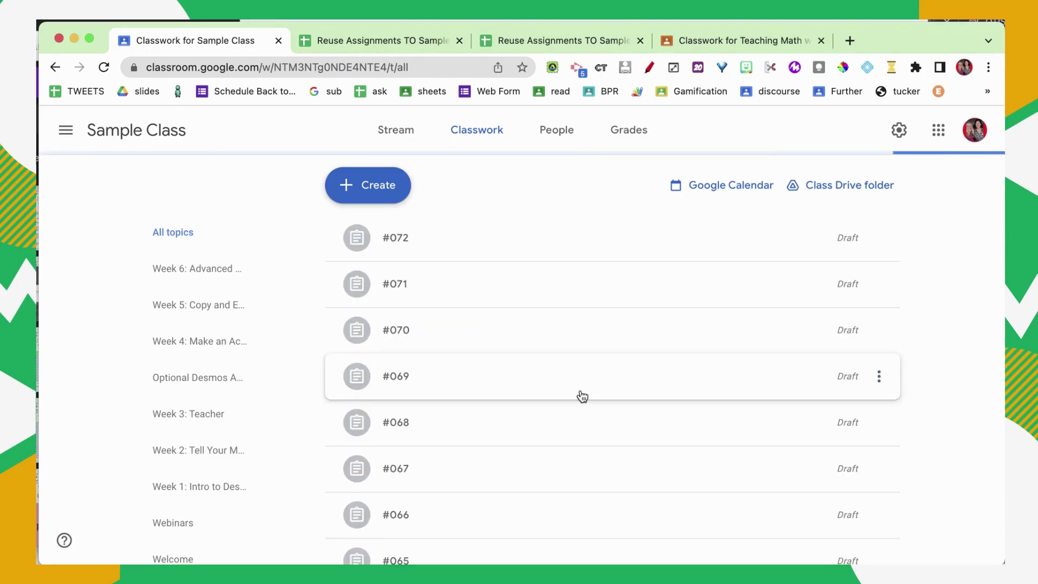
scroll(581, 397, "down", 2)
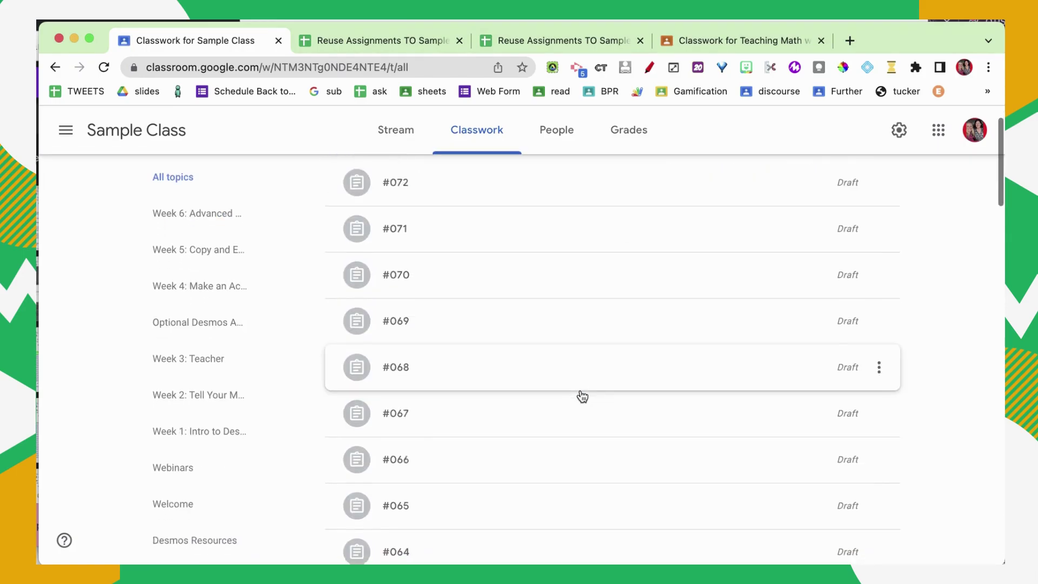
left_click(436, 550)
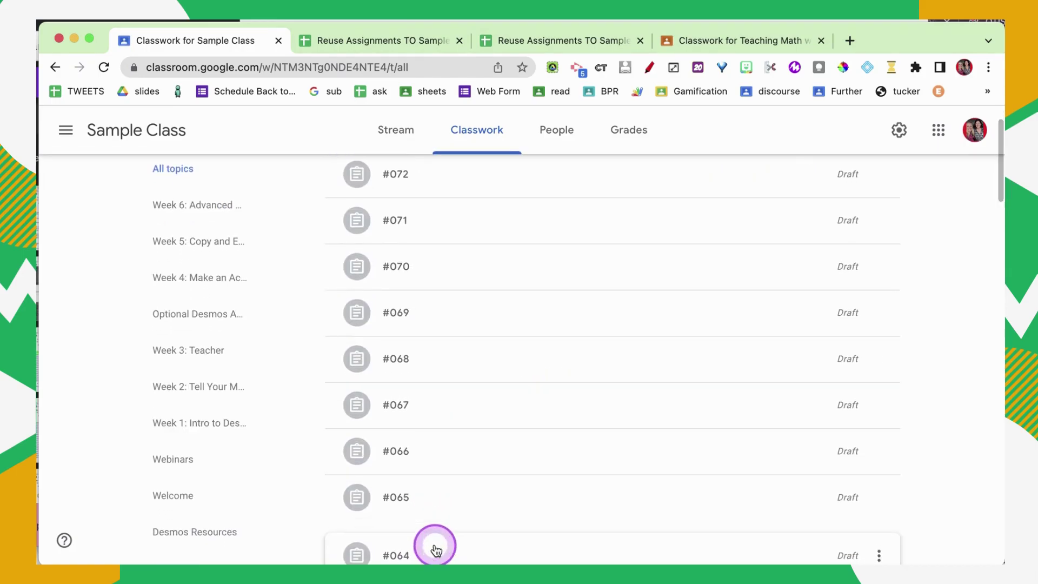
scroll(522, 457, "down", 1)
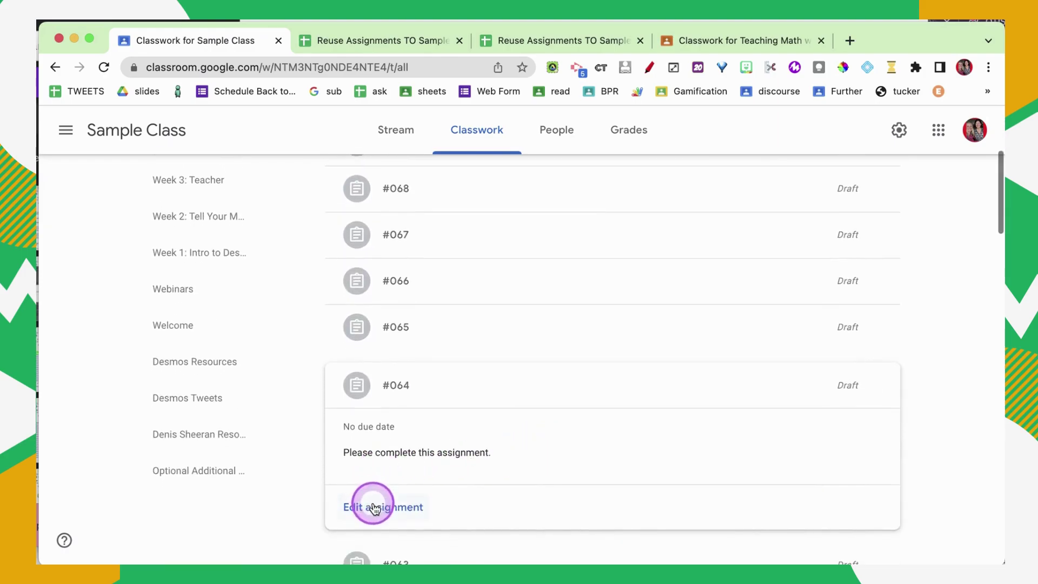
left_click(384, 386)
scroll(388, 352, "up", 5)
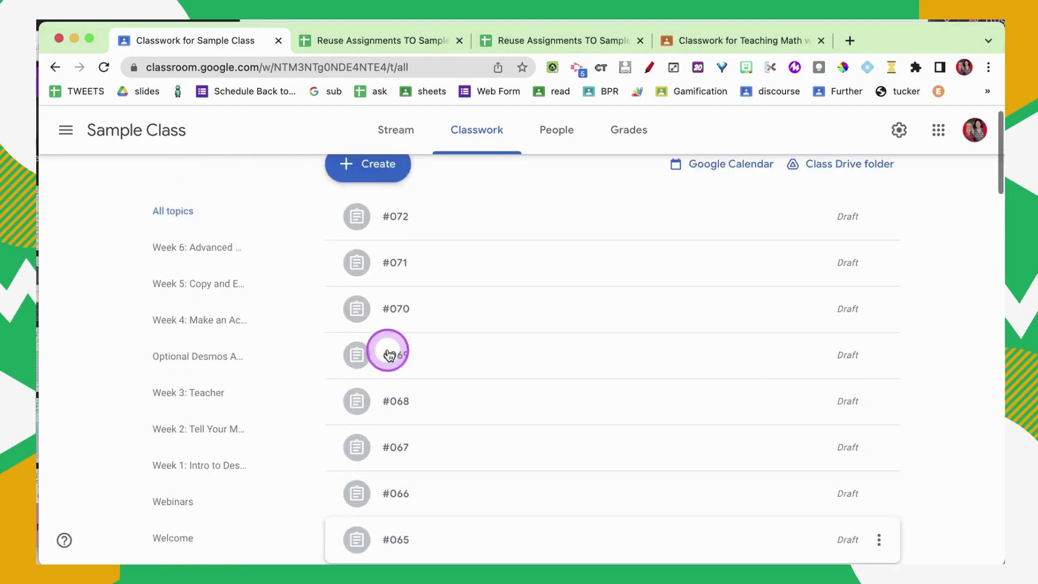
left_click(368, 184)
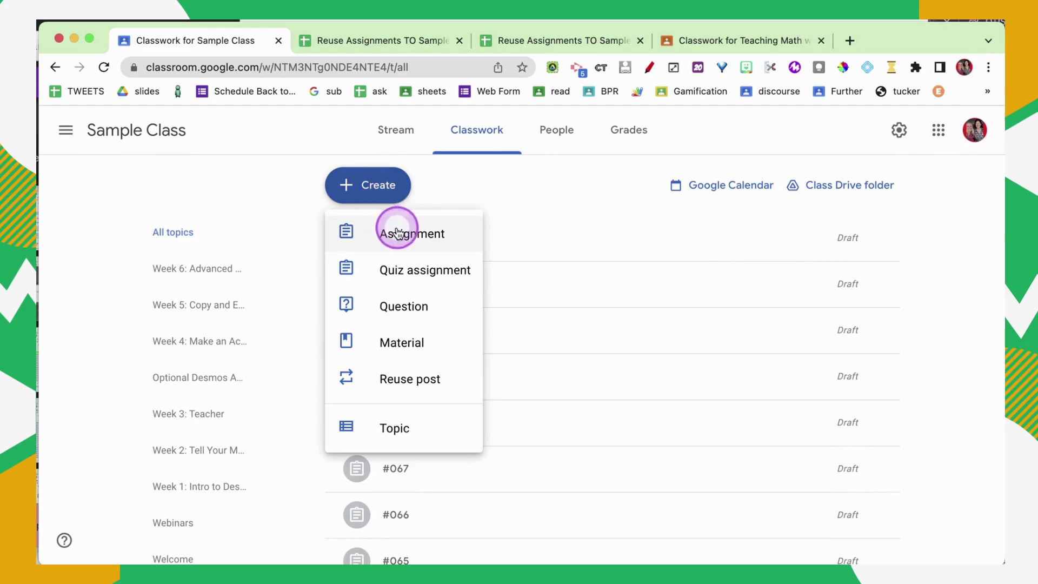
scroll(630, 344, "down", 3)
scroll(600, 395, "down", 1)
left_click(577, 445)
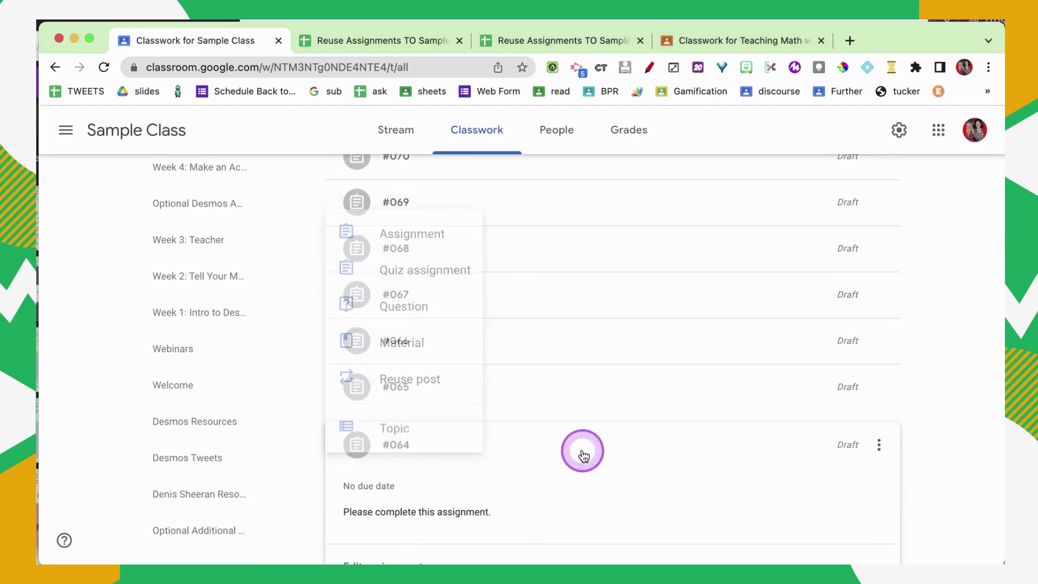
Step: Open the draft assignment #064 for editing
left_click(492, 430)
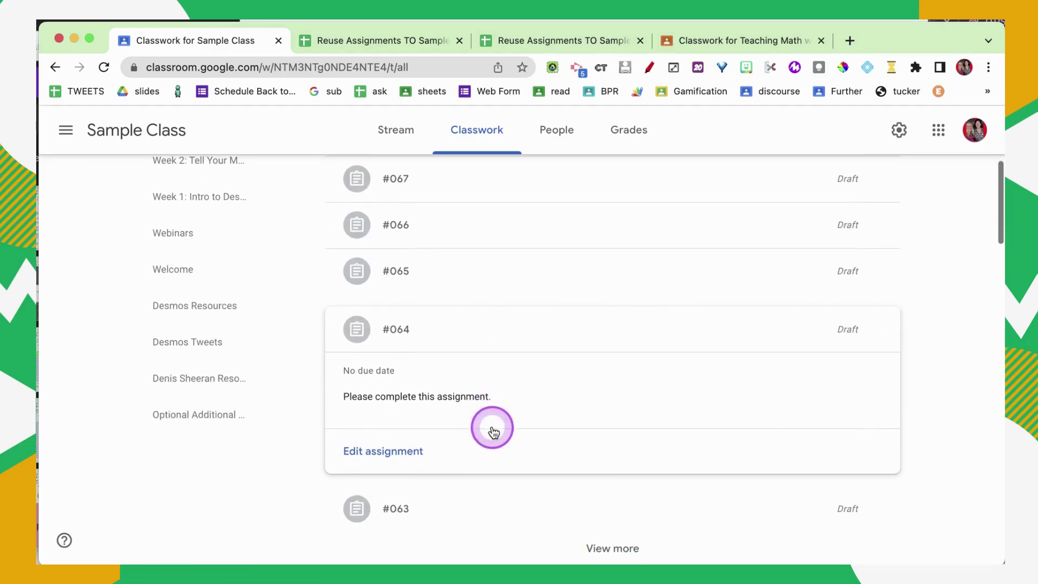
left_click(388, 455)
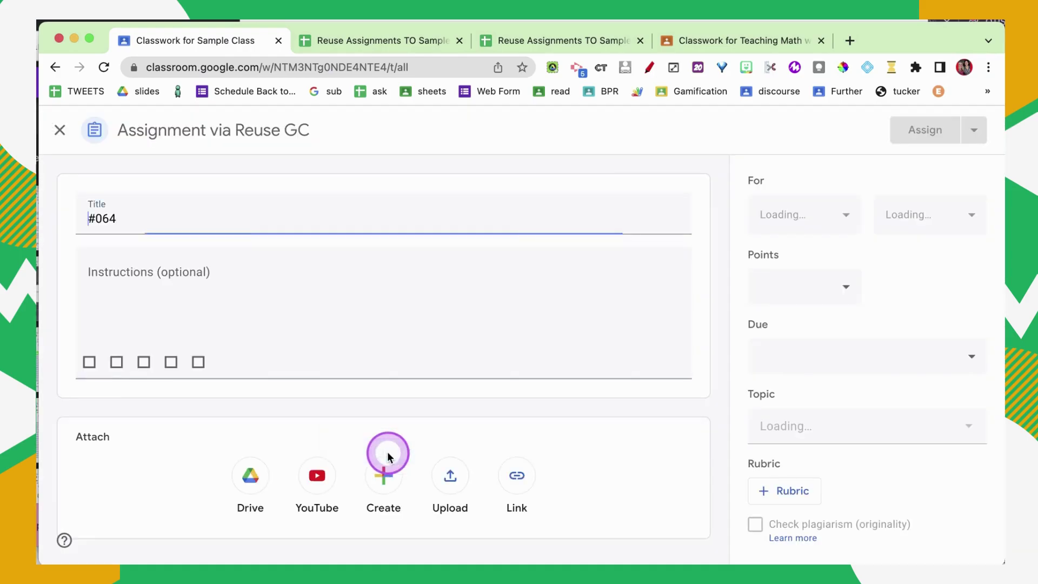
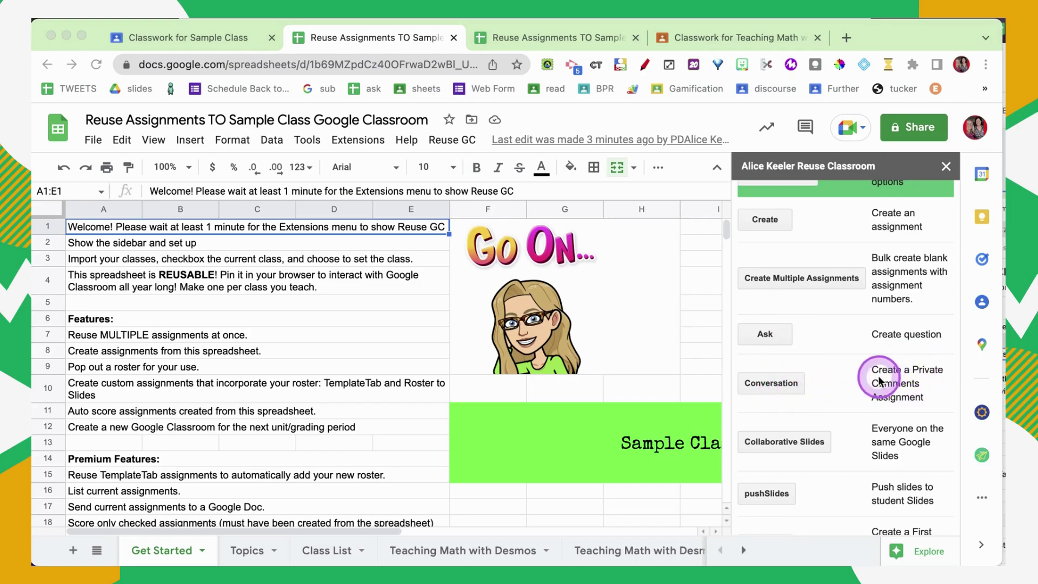
Step: Create a private comments conversation assignment titled "#073 Discuss Fractions" from the spreadsheet's sidebar and acknowledge the message
left_click(779, 384)
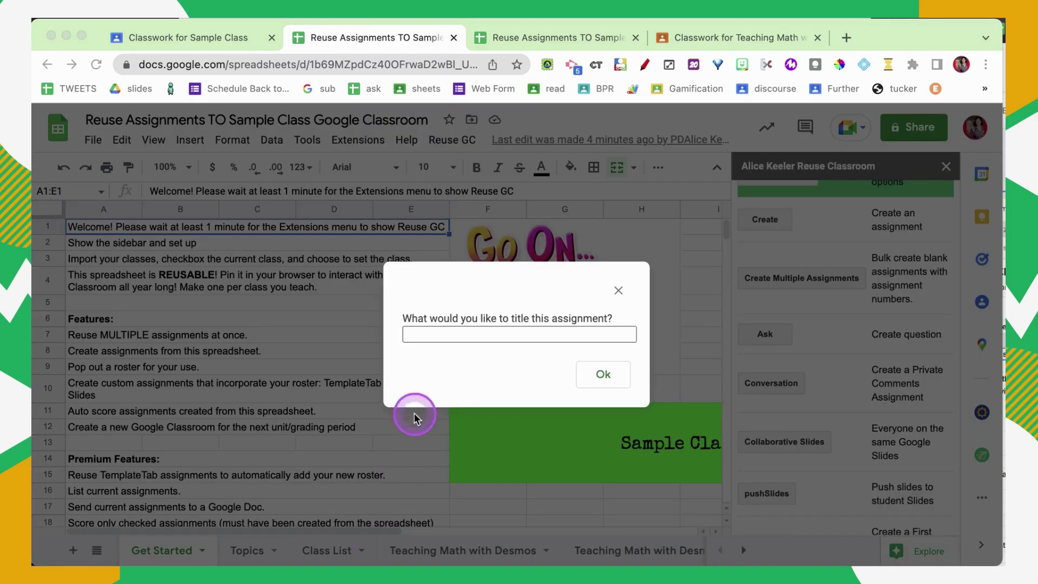
left_click(412, 334)
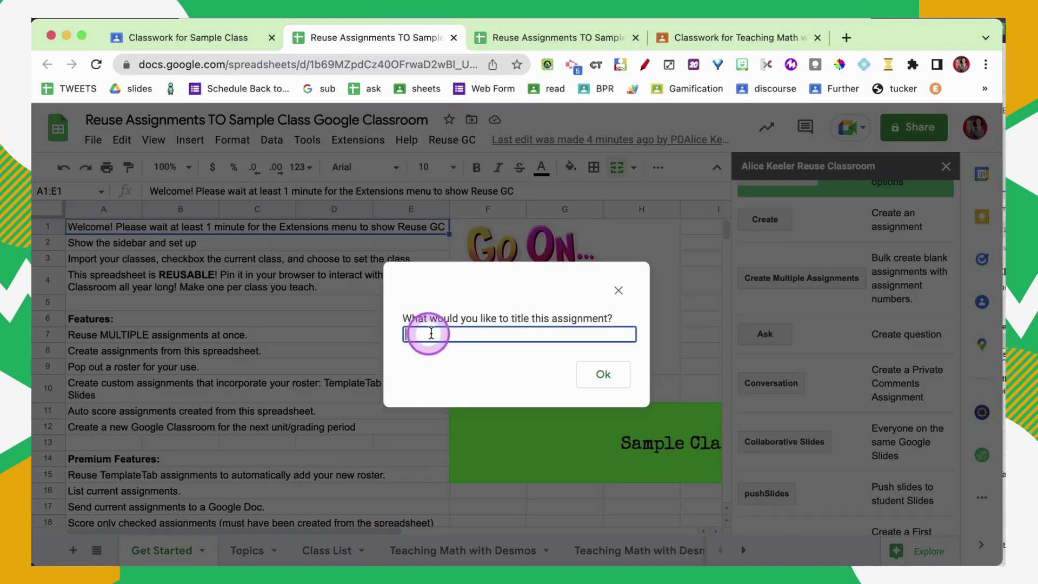
type("#073 ")
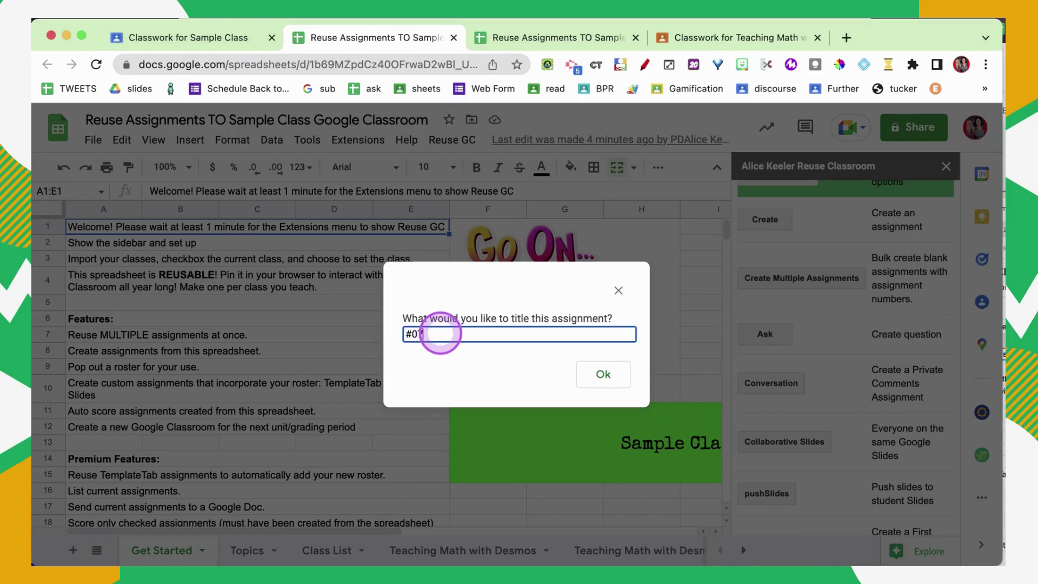
type("Discuss Fractions")
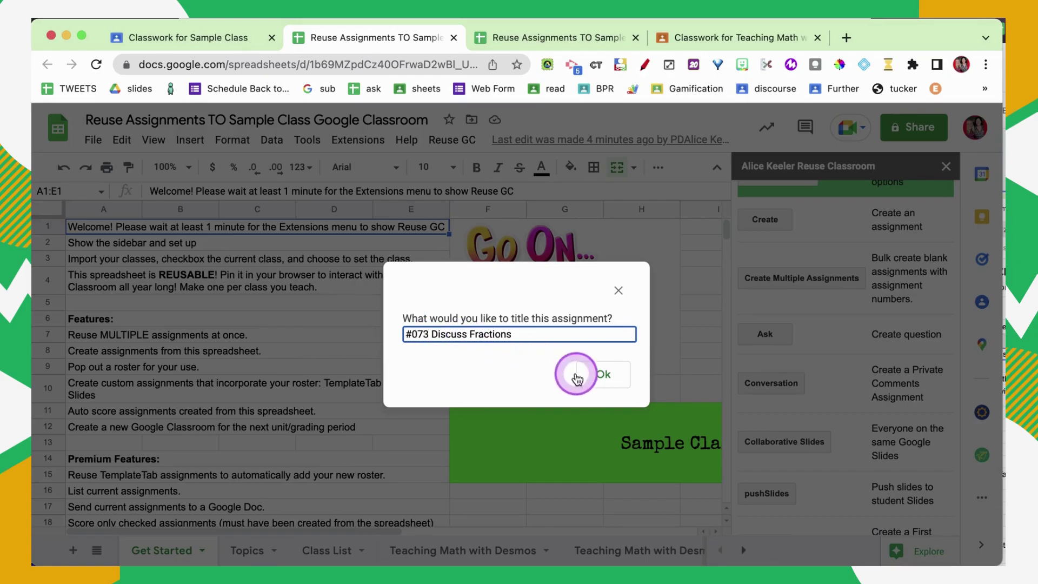
left_click(576, 377)
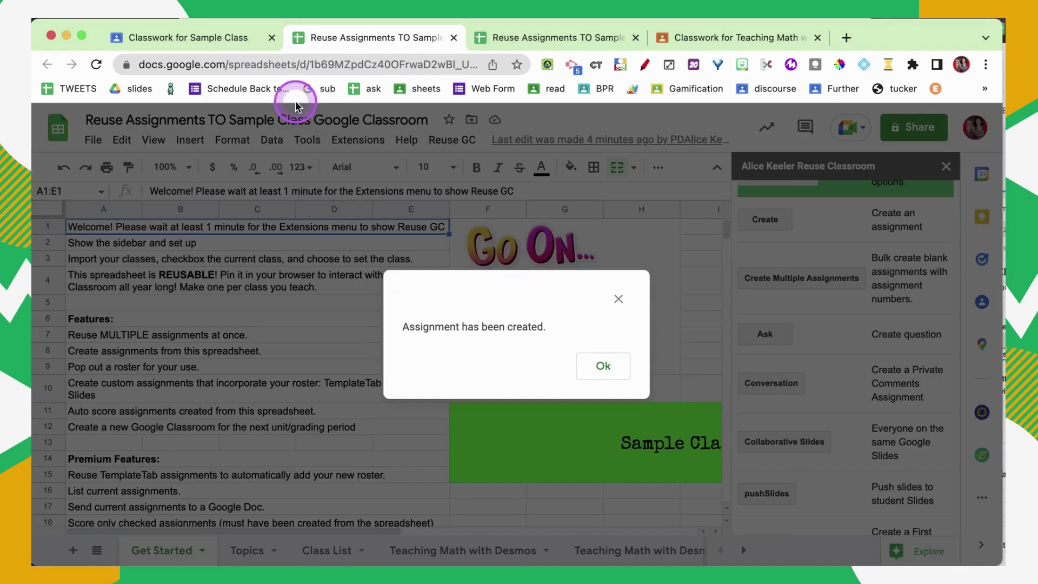
left_click(597, 366)
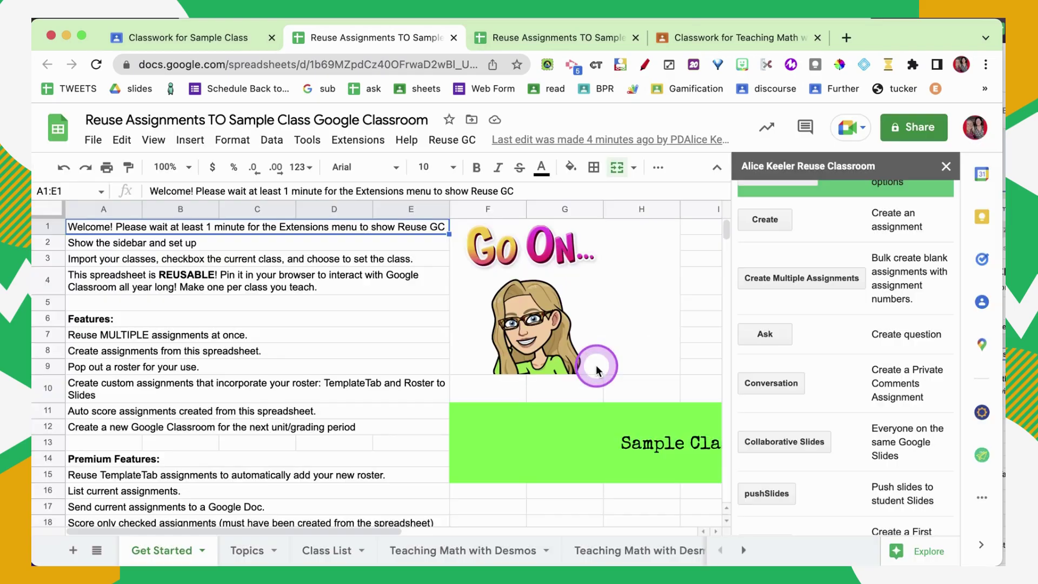
Step: Reload Sample Class's Classwork page, open the #073 Discuss Fractions draft for editing and examine its instructions
left_click(199, 42)
left_click(97, 67)
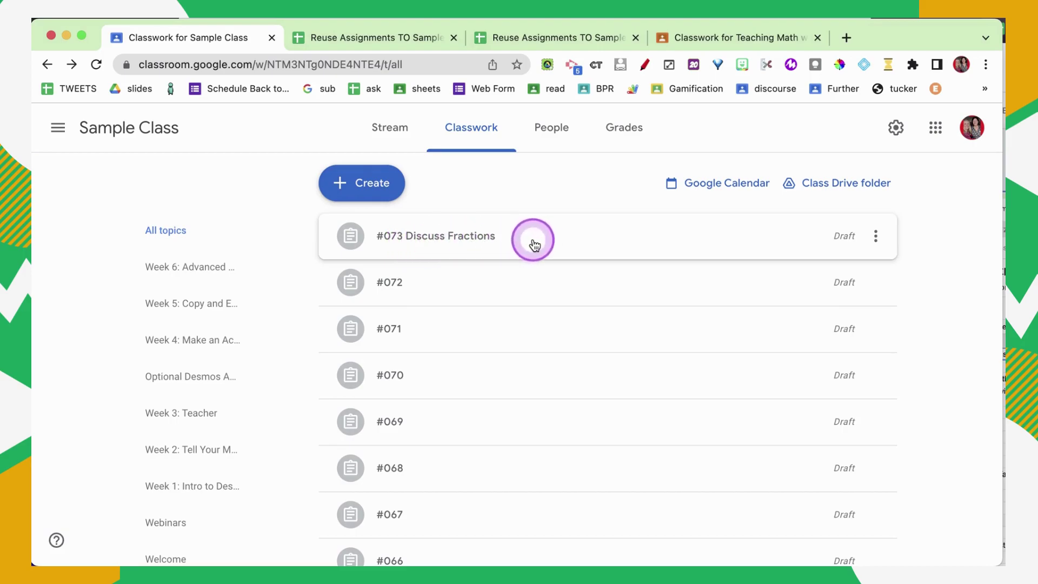
left_click(476, 241)
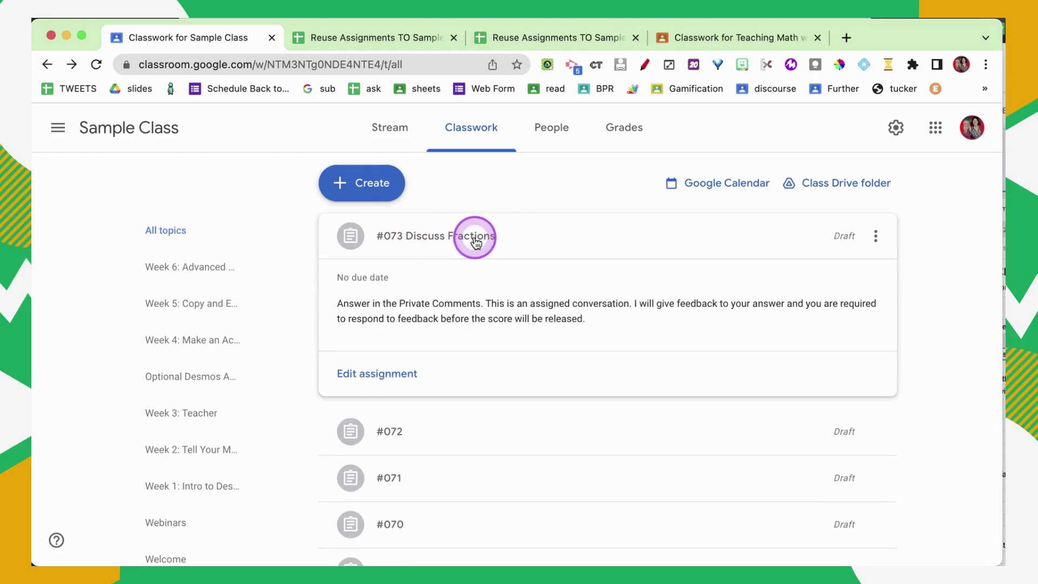
left_click(395, 378)
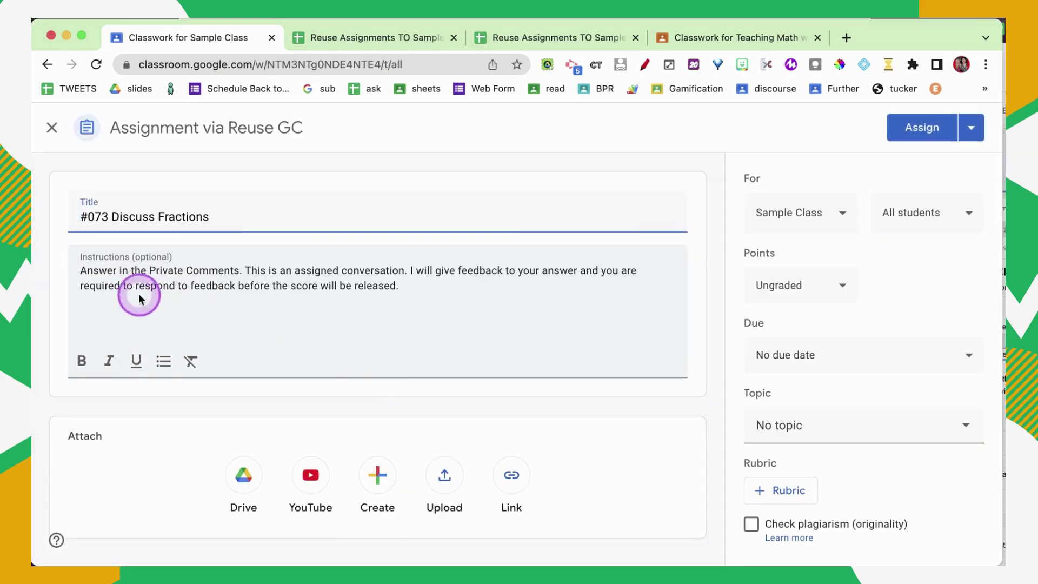
left_click_drag(99, 271, 297, 286)
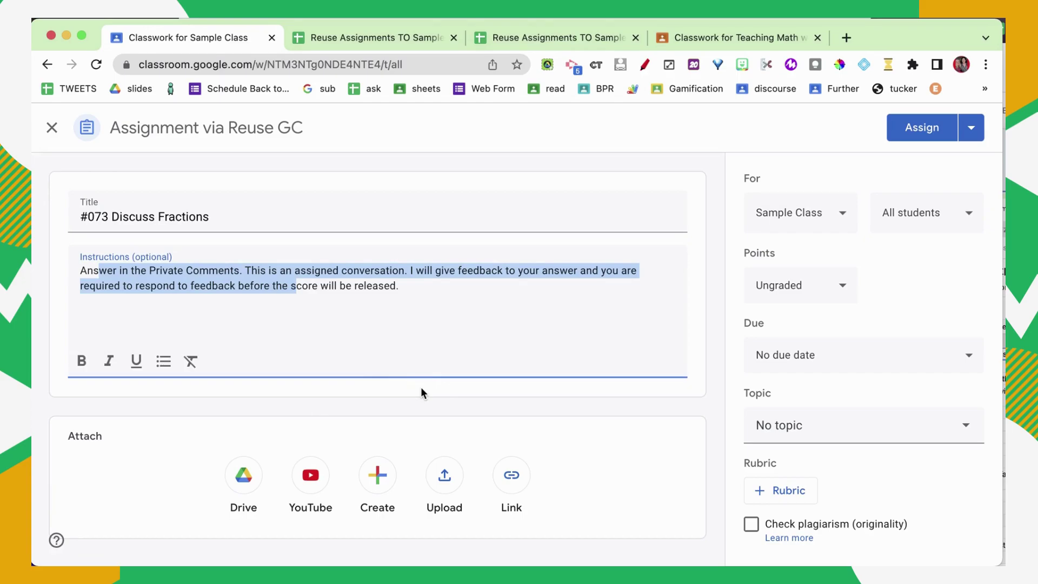
left_click(447, 362)
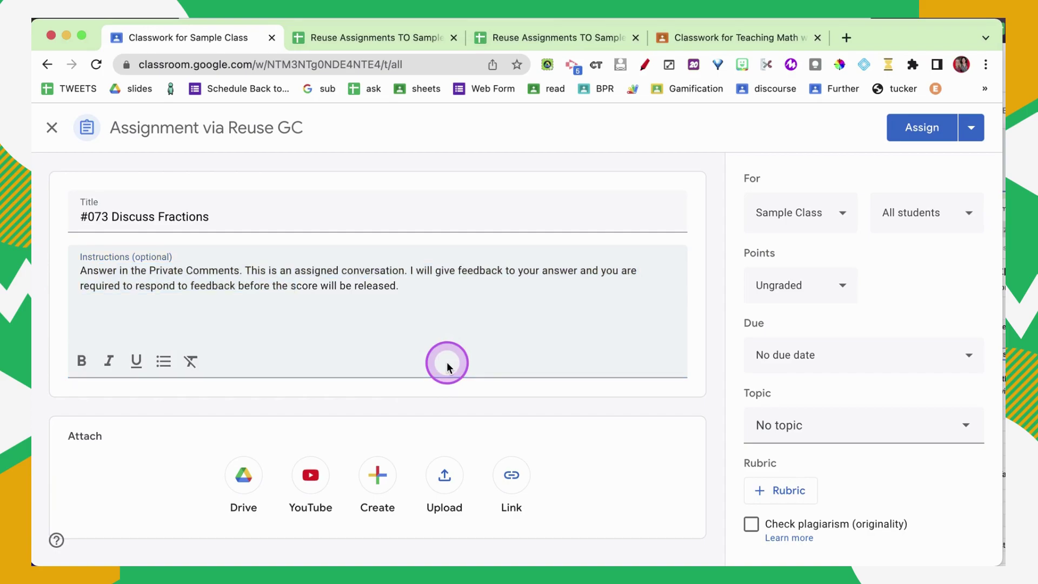
left_click_drag(230, 266, 93, 267)
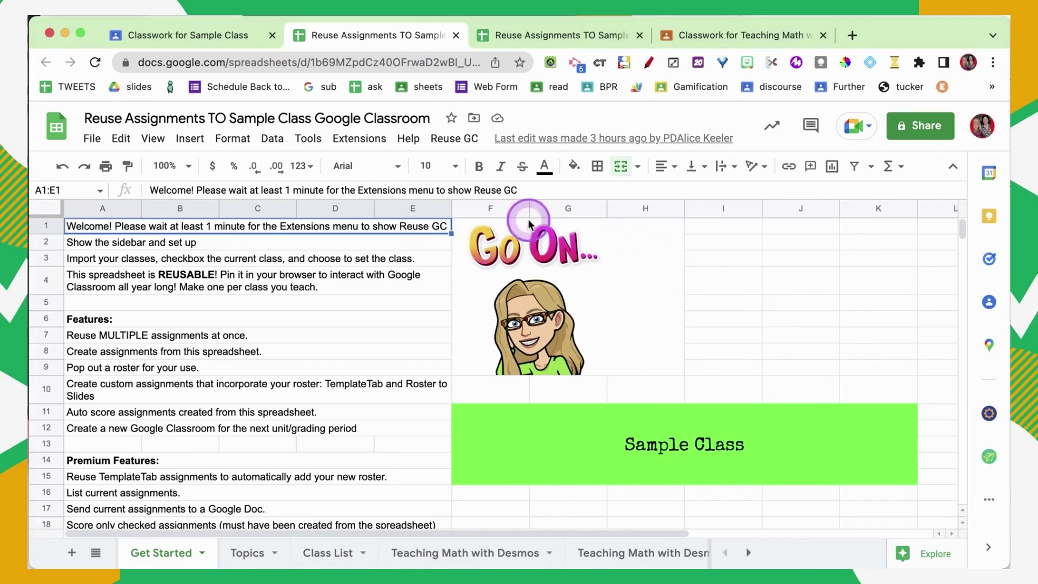
Step: Switch to the Sample Class reuse spreadsheet, show the Reuse GC sidebar and open its Automate options for auto grading assignments
left_click(461, 141)
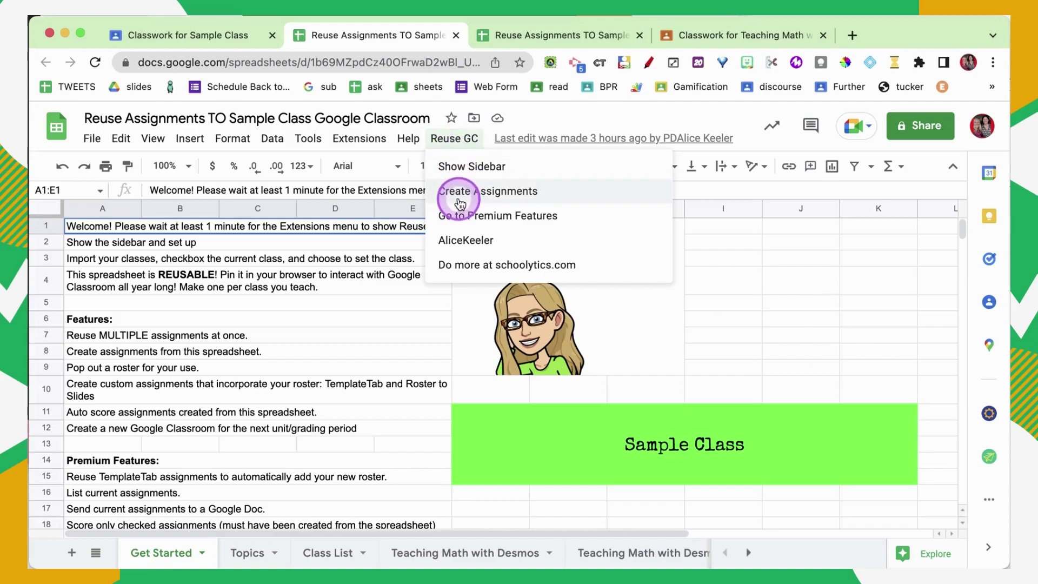
left_click(455, 168)
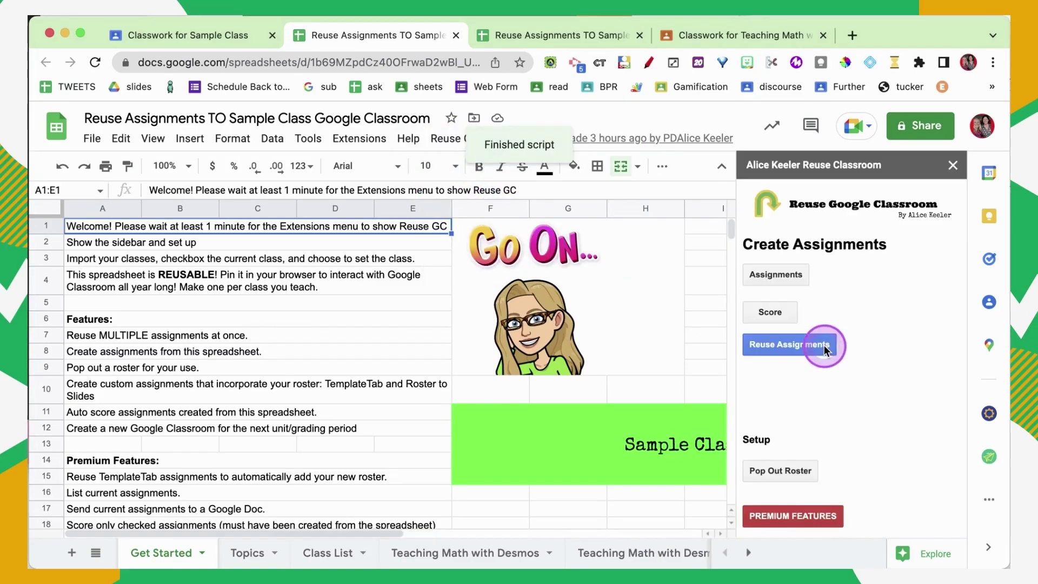
left_click(778, 275)
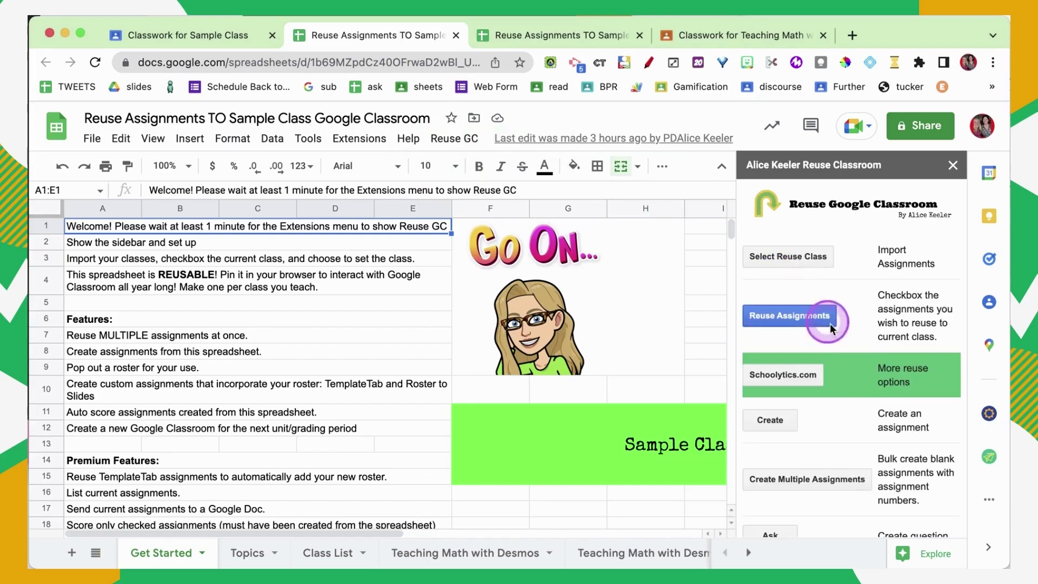
scroll(844, 349, "down", 5)
scroll(845, 351, "down", 4)
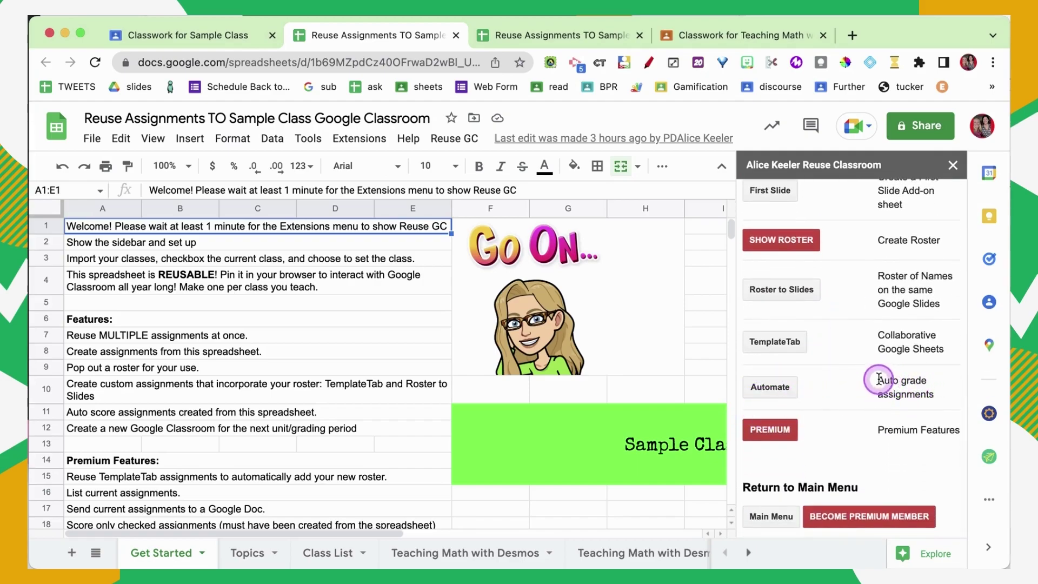
left_click_drag(878, 383, 941, 410)
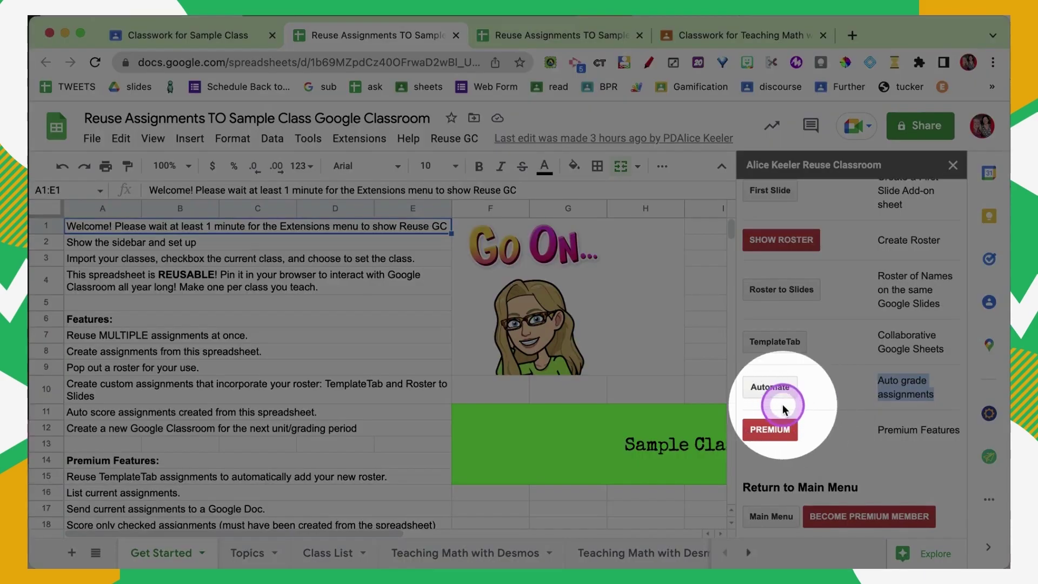
left_click(783, 404)
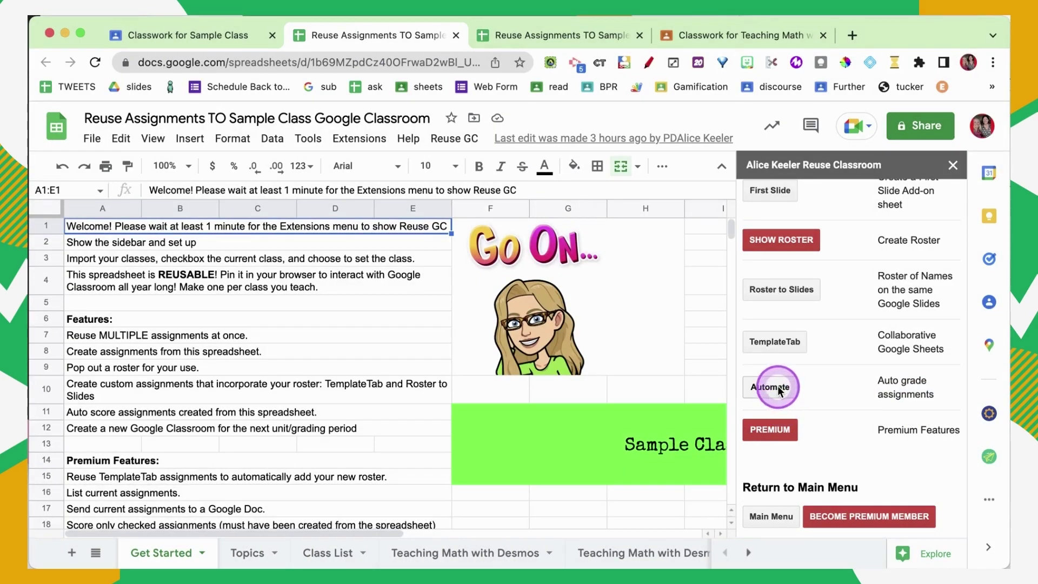
left_click(778, 389)
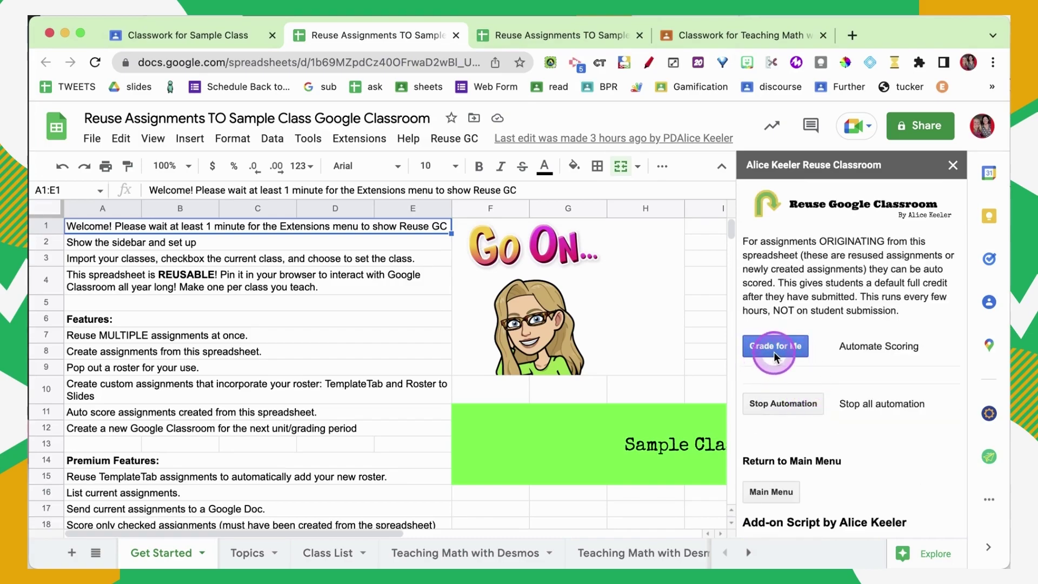
Step: Set up automated scoring with Grade for Me to run for 30 days and acknowledge the note
left_click(774, 352)
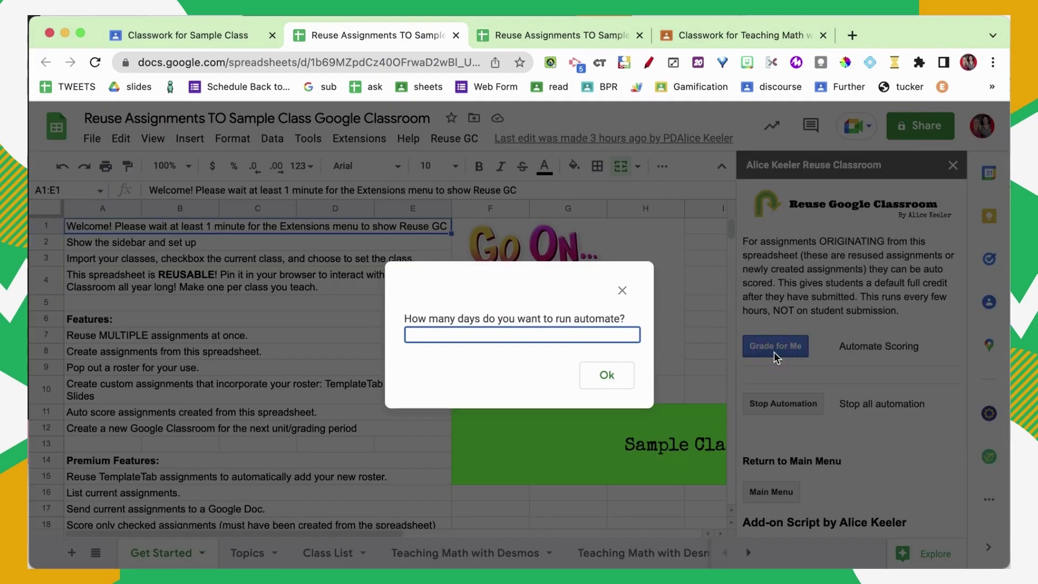
type("30")
left_click(619, 373)
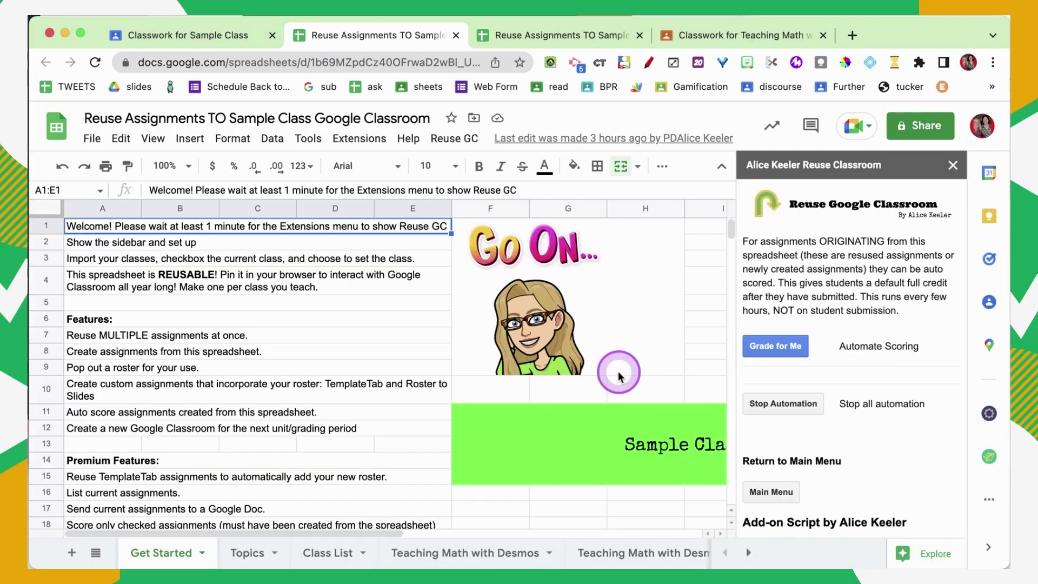
left_click(876, 389)
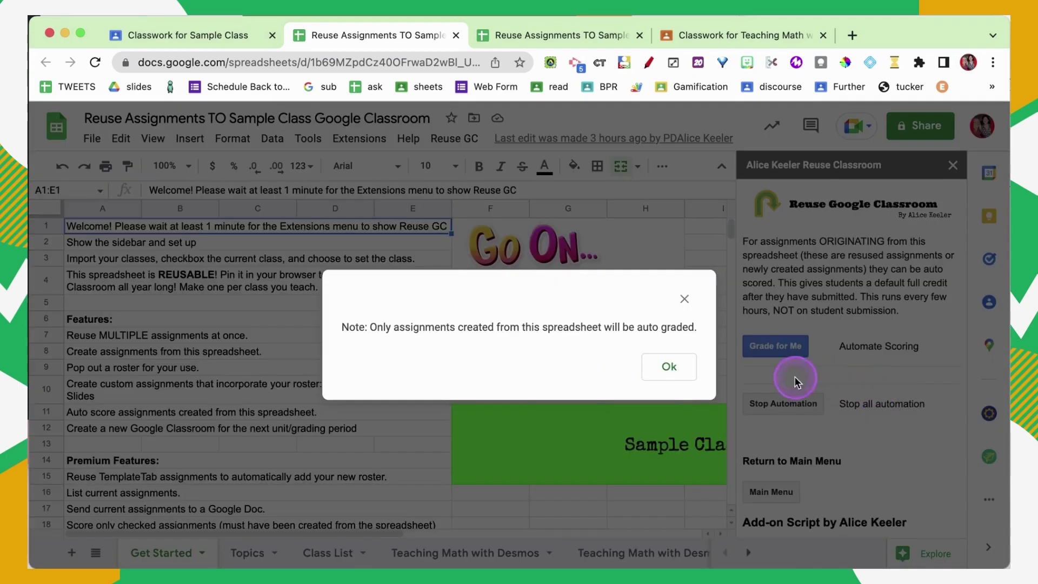
left_click(669, 366)
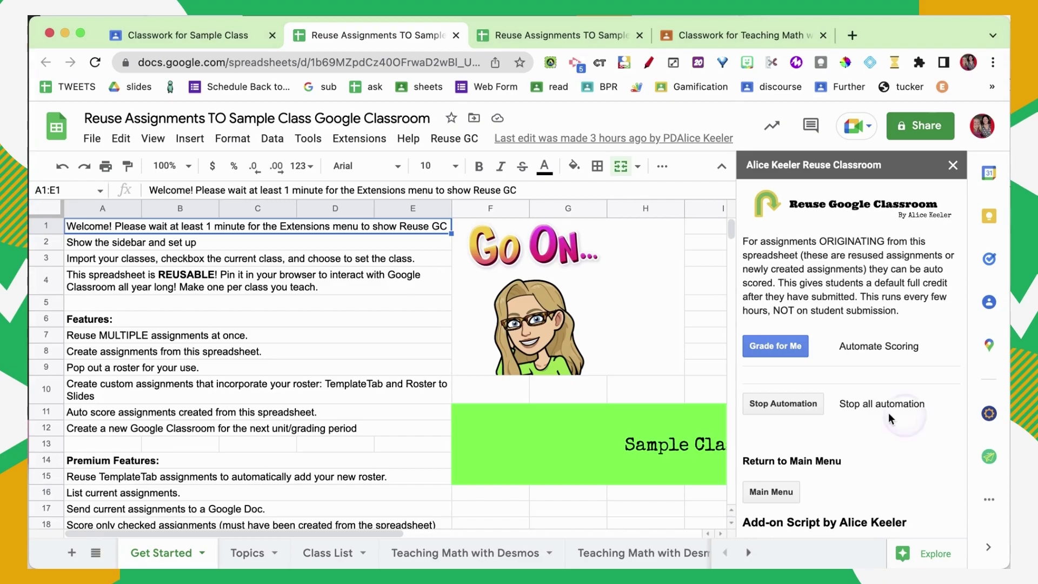
Step: Return to the Reuse Classroom sidebar's main menu and open the Score options
left_click(808, 427)
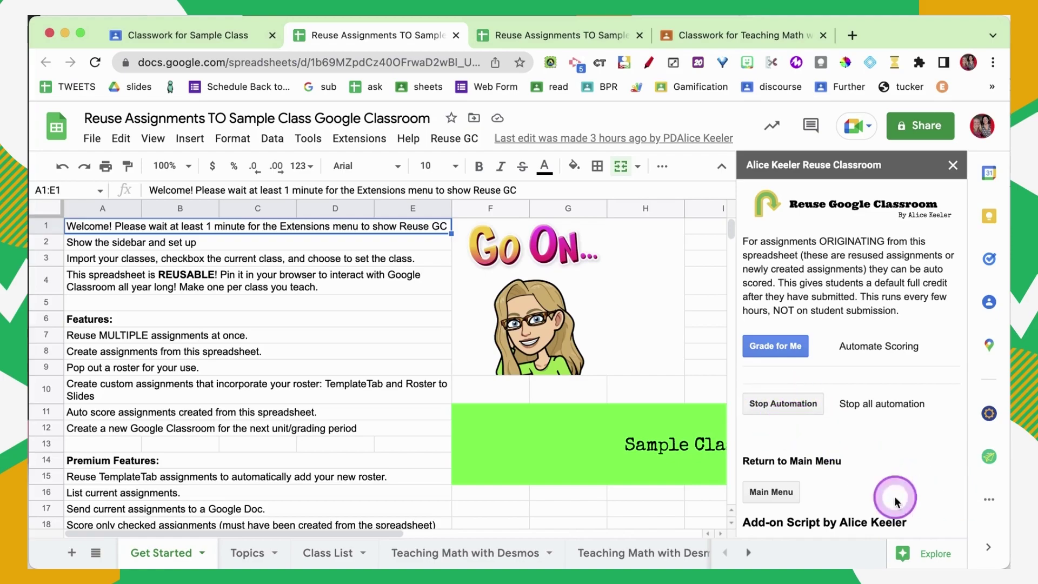
left_click(771, 493)
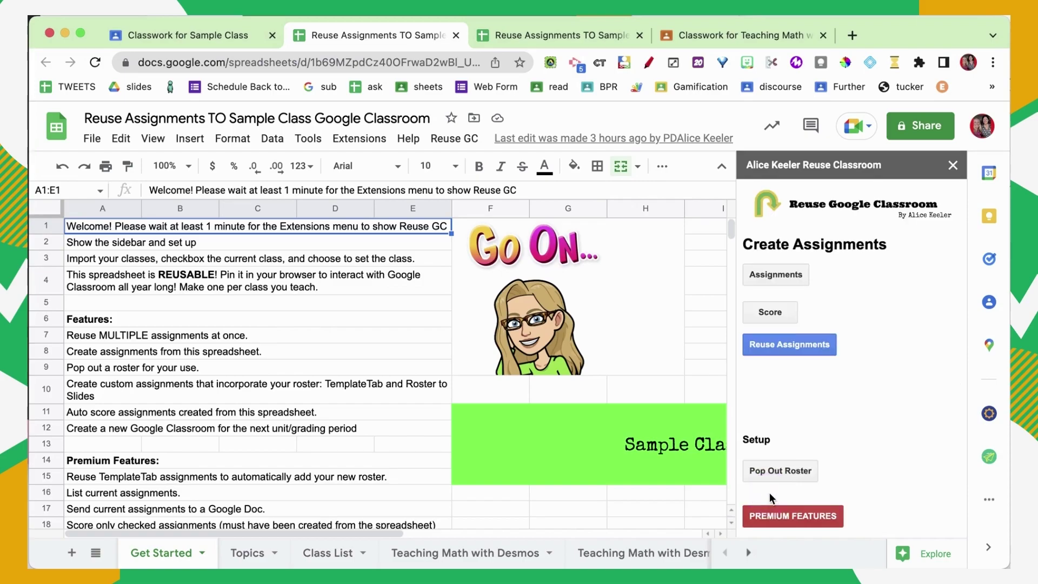
left_click(777, 319)
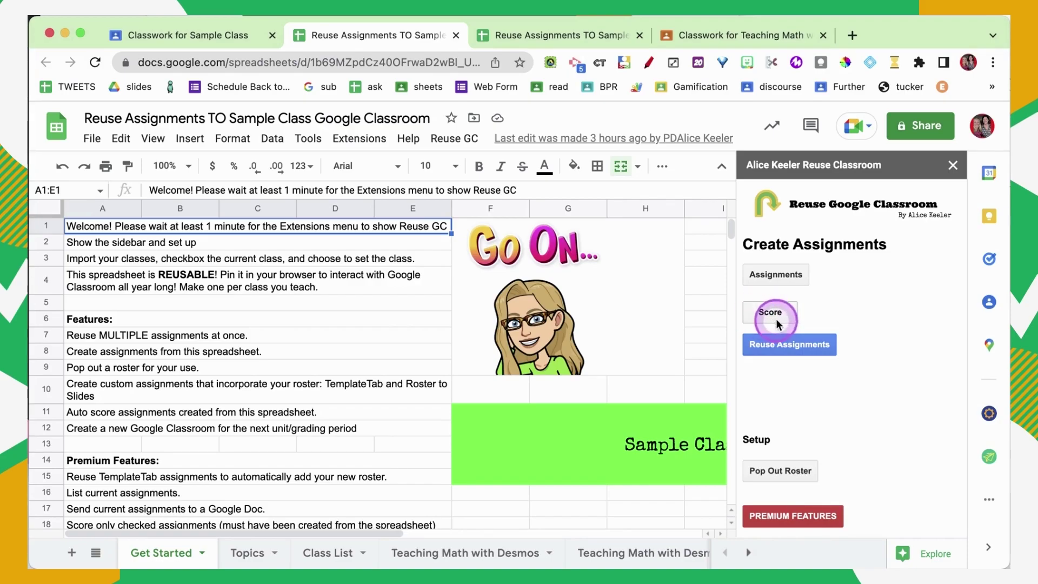